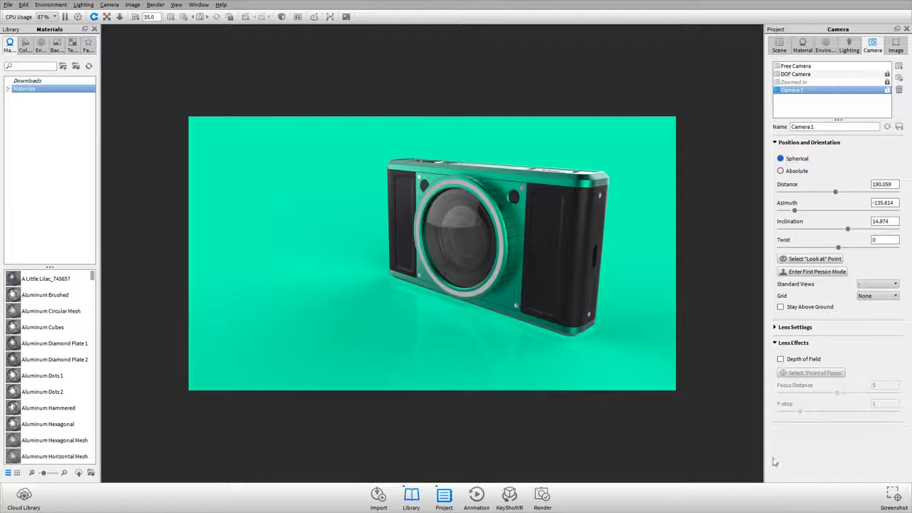
Step: Take a screenshot of the current real-time view and pause the real-time rendering
{"action": "left_click", "coordinate": [893, 495]}
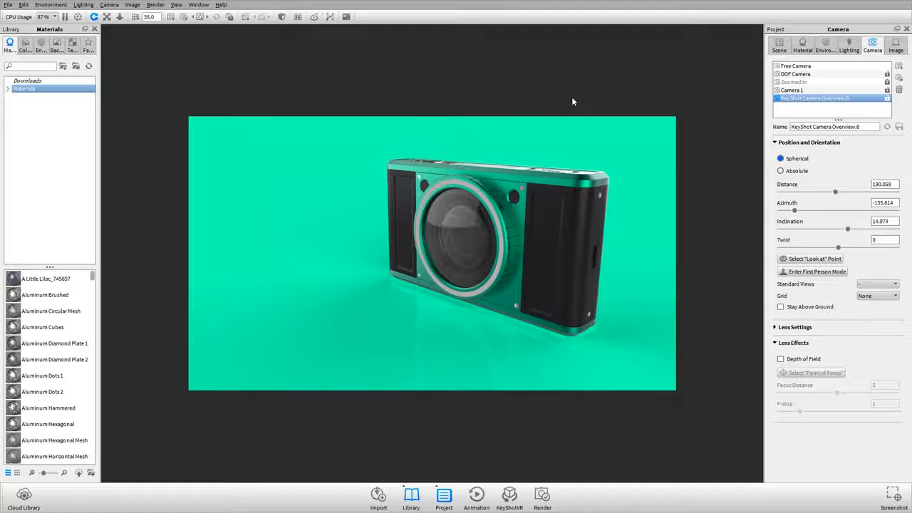
{"action": "key", "text": "shift+p"}
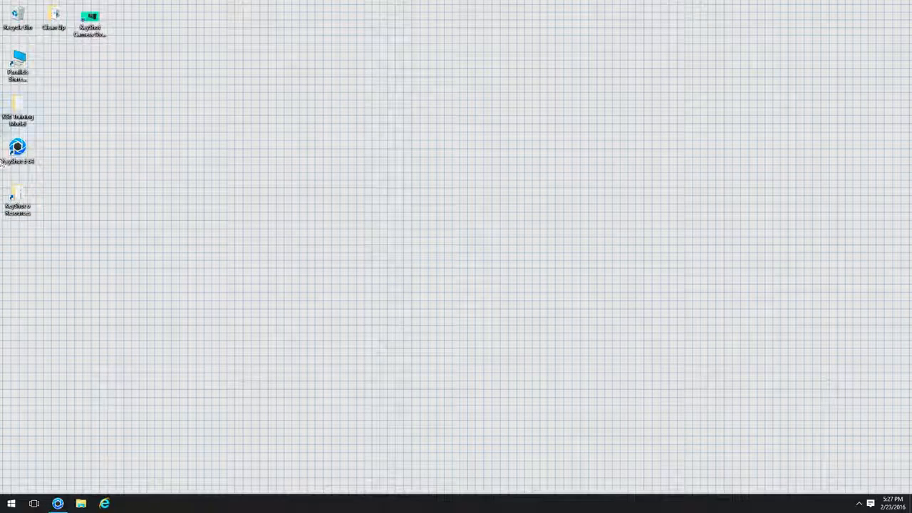
Step: View the saved screenshot KeyShot Camera Overview.8.png from the Renderings folder in KeyShot's resources, and close the image viewer
{"action": "double_click", "coordinate": [18, 201]}
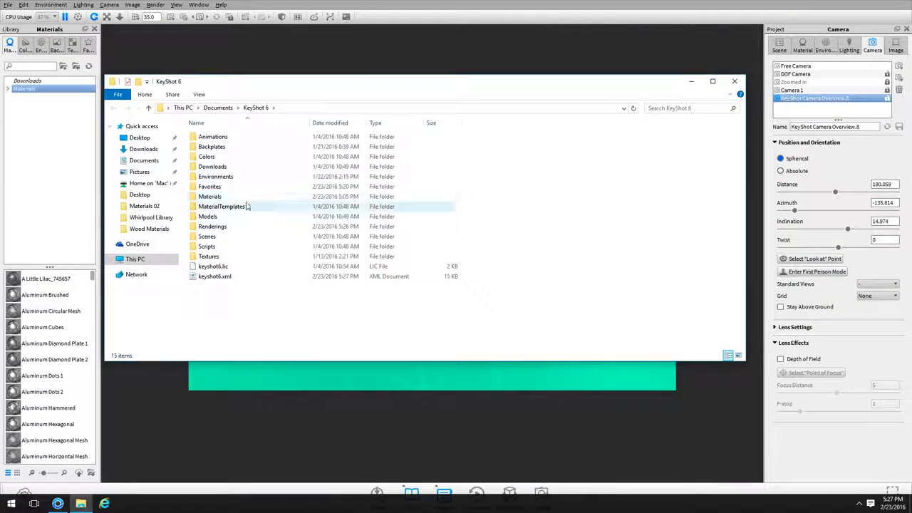
{"action": "double_click", "coordinate": [239, 228]}
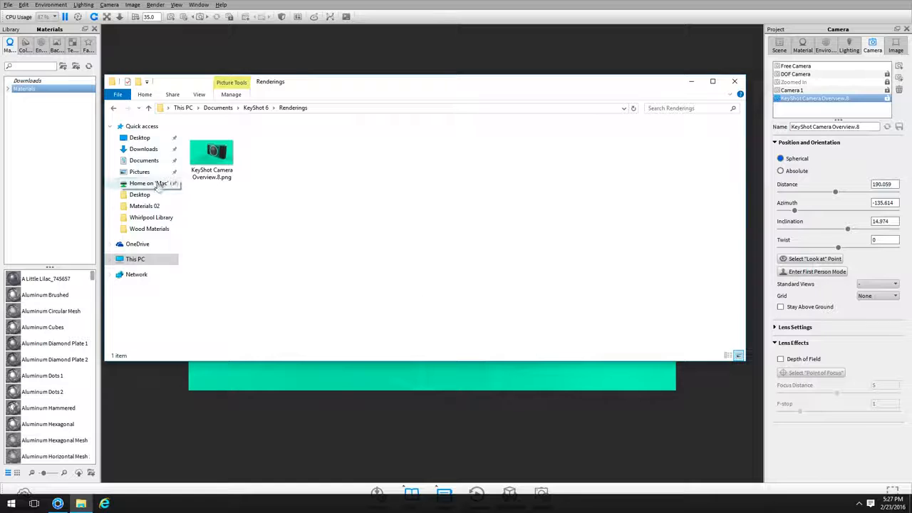
{"action": "double_click", "coordinate": [222, 164]}
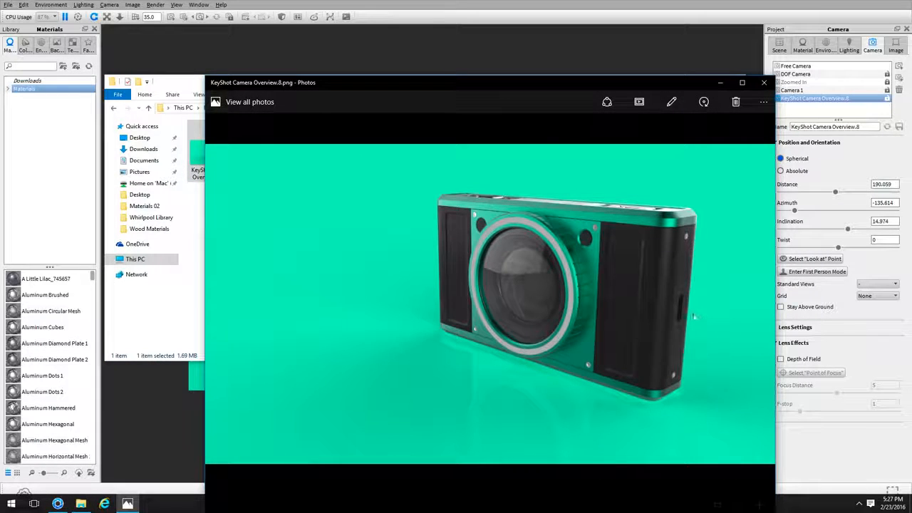
{"action": "left_click_drag", "start_coordinate": [540, 82], "coordinate": [423, 45]}
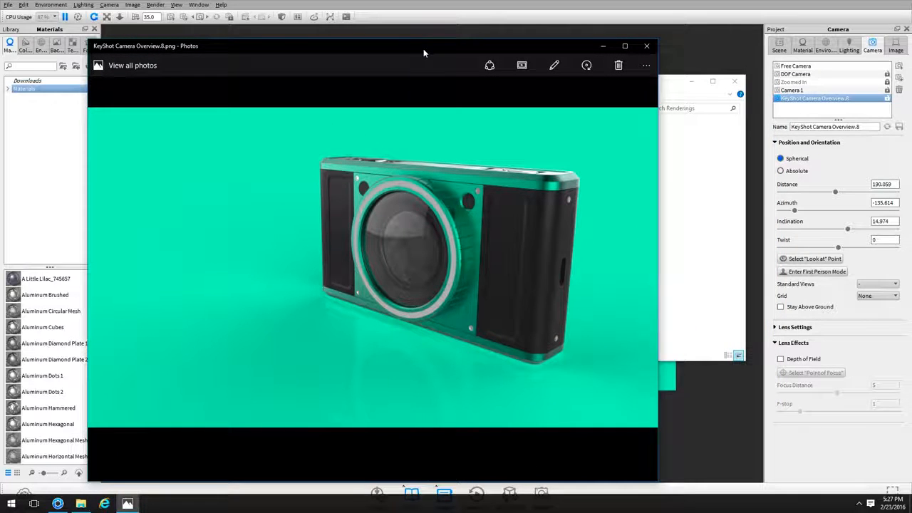
{"action": "left_click", "coordinate": [646, 47]}
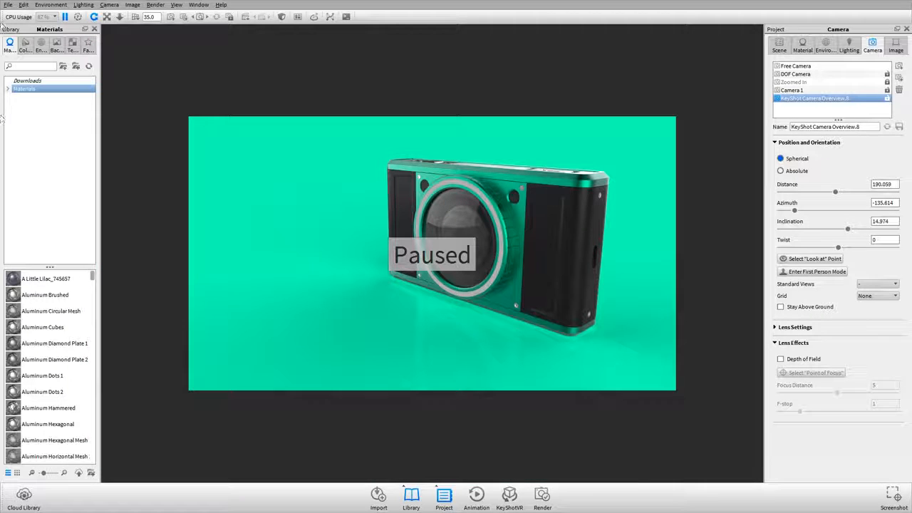
Step: Open the general preferences and try out the screenshot format choices, ending on PNG
{"action": "left_click", "coordinate": [23, 4]}
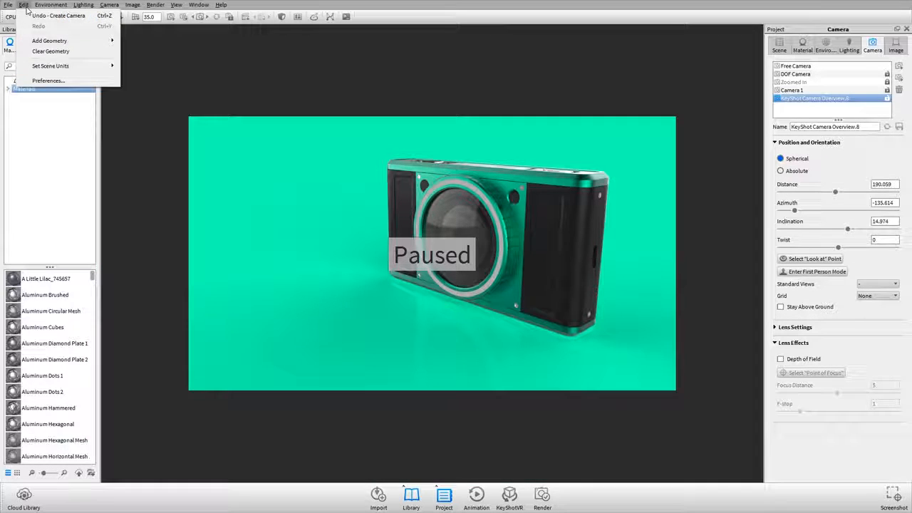
{"action": "left_click", "coordinate": [72, 81]}
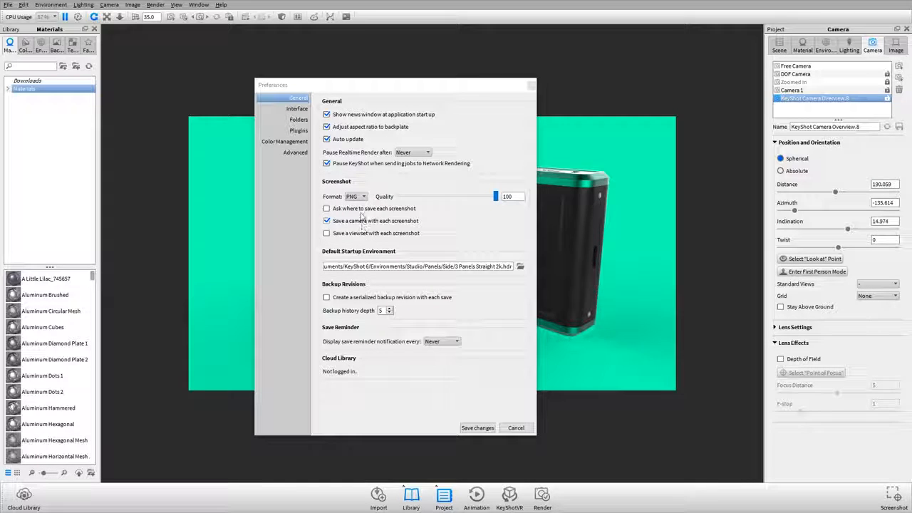
{"action": "left_click", "coordinate": [355, 197]}
{"action": "left_click", "coordinate": [360, 205]}
{"action": "left_click", "coordinate": [361, 197]}
{"action": "left_click", "coordinate": [360, 212]}
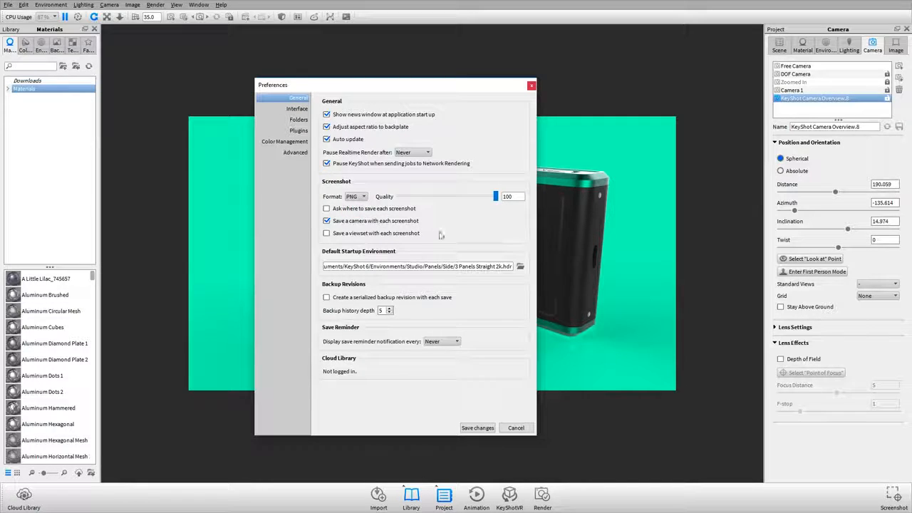
Step: Try a screenshot quality of 90, return it to 100 and leave the preferences without saving changes
{"action": "double_click", "coordinate": [506, 197]}
{"action": "type", "text": "90"}
{"action": "key", "text": "Tab"}
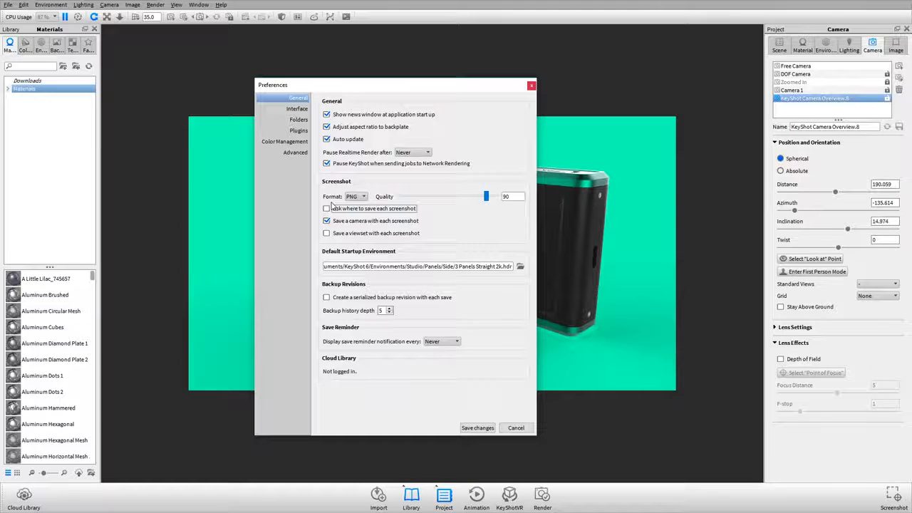
{"action": "left_click_drag", "start_coordinate": [485, 196], "coordinate": [503, 199]}
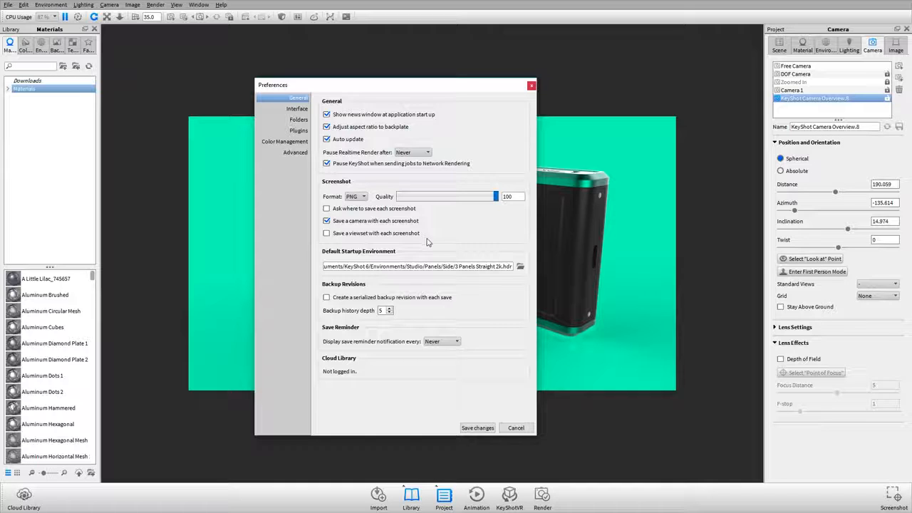
{"action": "left_click", "coordinate": [522, 428]}
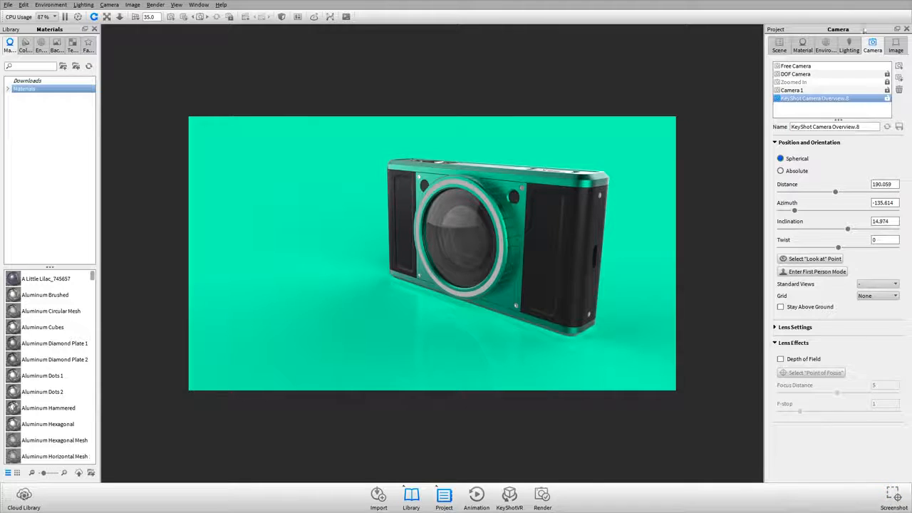
Step: Show the project's image resolution settings and open the still image render output settings, placed clear of most of the model
{"action": "left_click", "coordinate": [896, 47]}
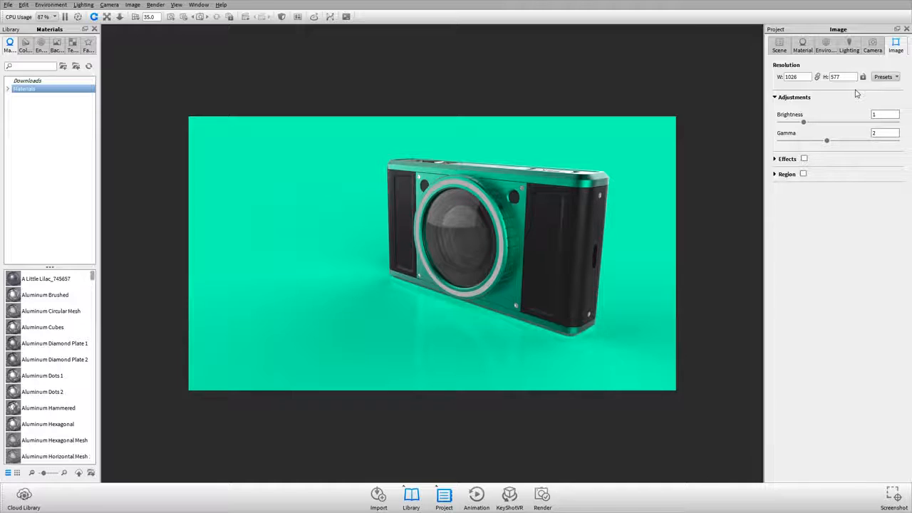
{"action": "left_click", "coordinate": [542, 496]}
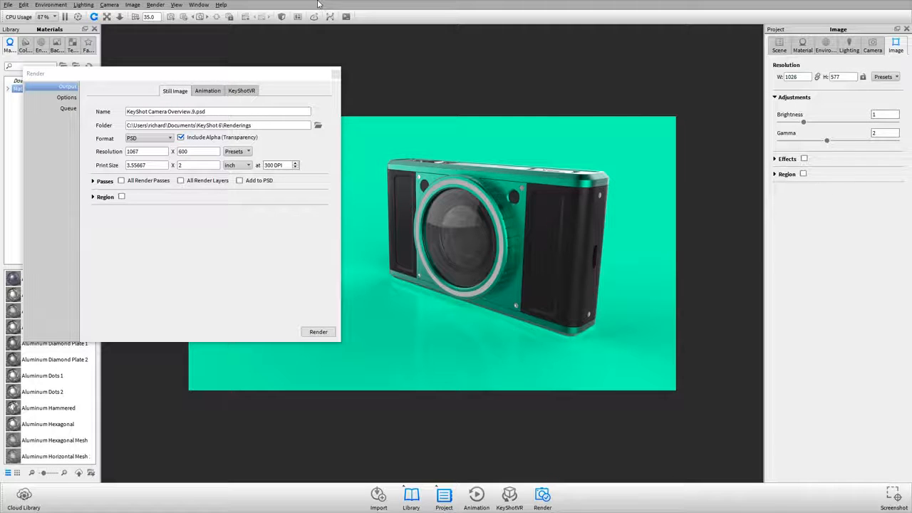
{"action": "left_click_drag", "start_coordinate": [266, 77], "coordinate": [842, 67]}
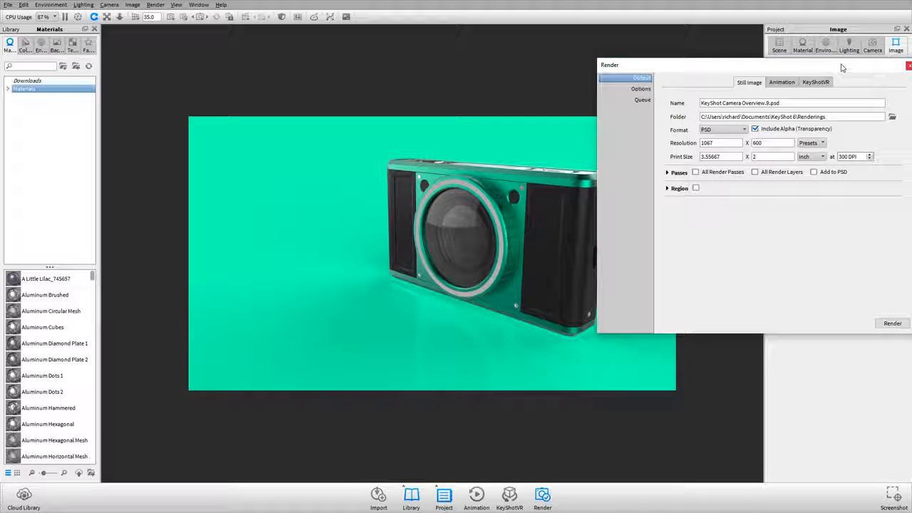
{"action": "left_click_drag", "start_coordinate": [842, 68], "coordinate": [788, 68]}
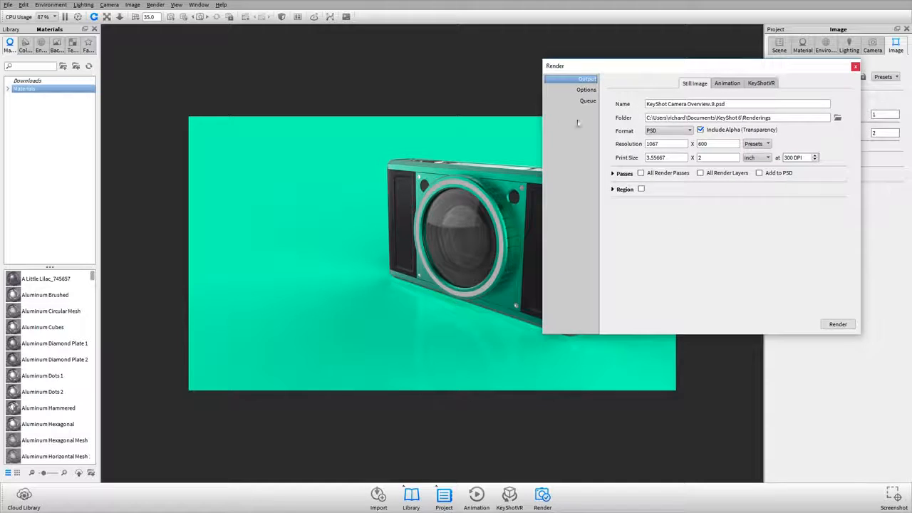
Step: Try JPEG as the render output format, switch it to PNG with alpha transparency included, and review the other formats
{"action": "left_click", "coordinate": [667, 131]}
{"action": "left_click", "coordinate": [661, 139]}
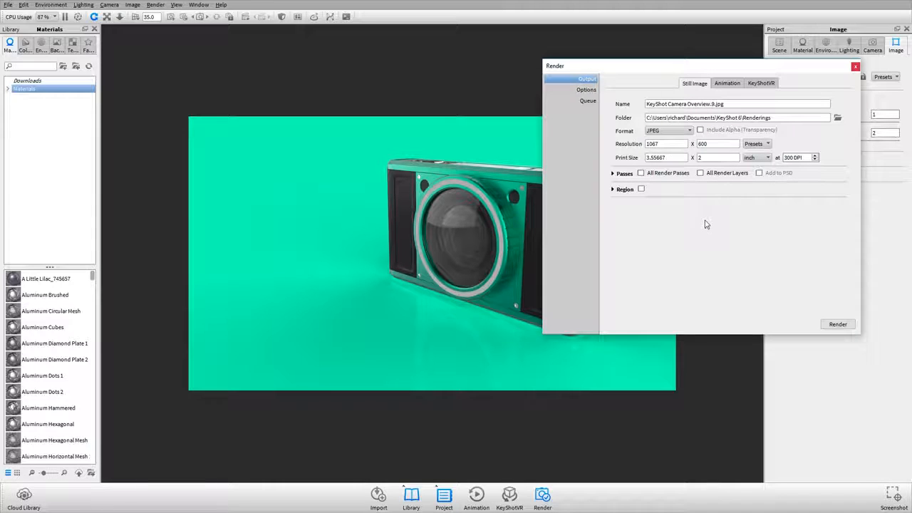
{"action": "left_click", "coordinate": [688, 132]}
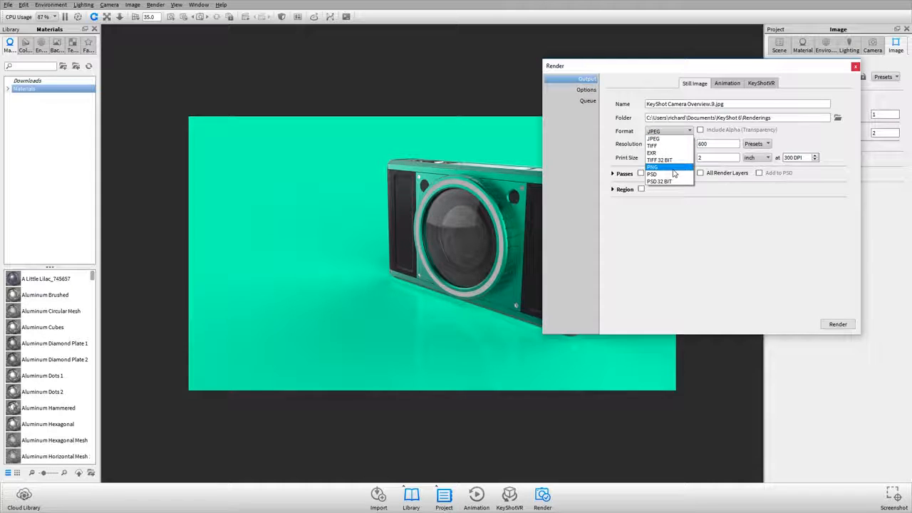
{"action": "left_click", "coordinate": [674, 169]}
{"action": "left_click", "coordinate": [700, 130]}
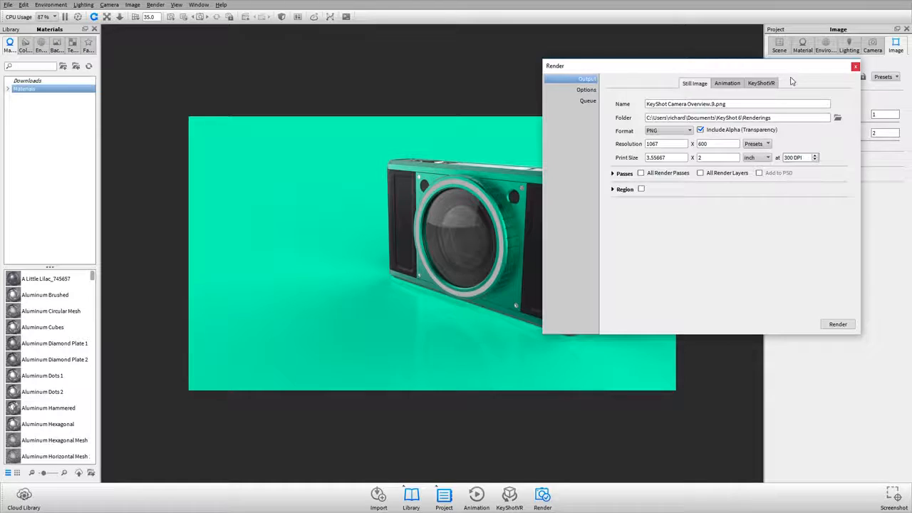
{"action": "left_click", "coordinate": [666, 133]}
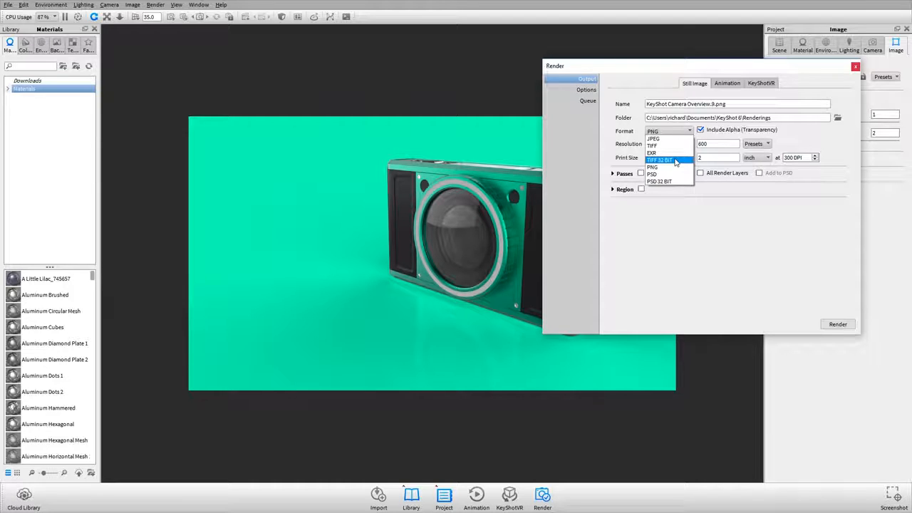
{"action": "left_click", "coordinate": [841, 143]}
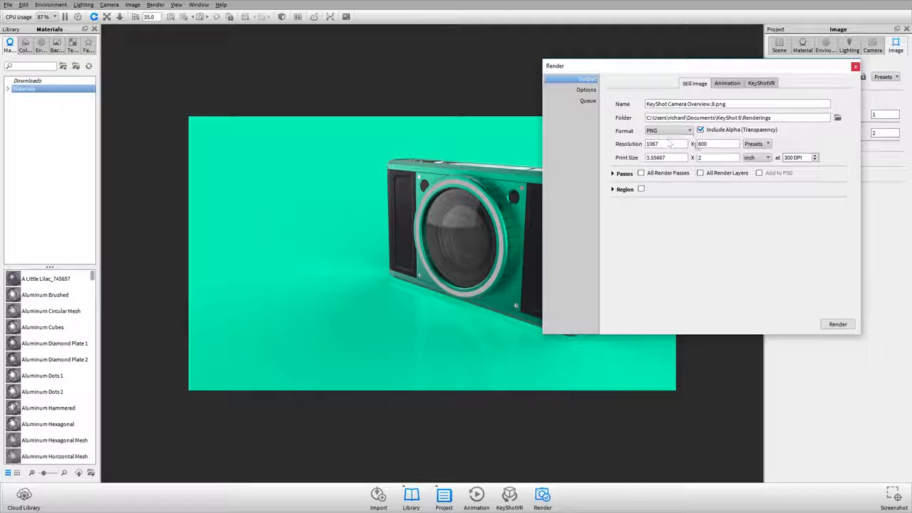
Step: Review the render resolution presets and set the output width to 1920 pixels
{"action": "left_click_drag", "start_coordinate": [743, 77], "coordinate": [746, 186]}
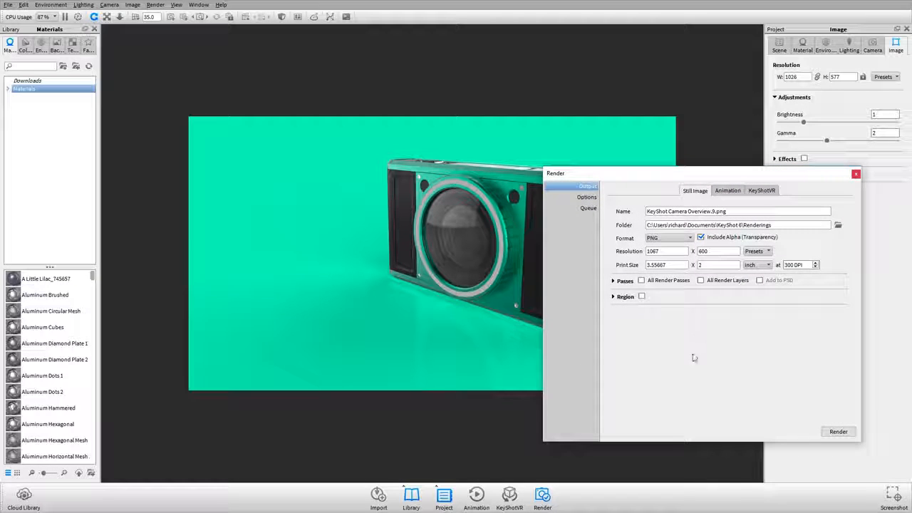
{"action": "left_click", "coordinate": [756, 250]}
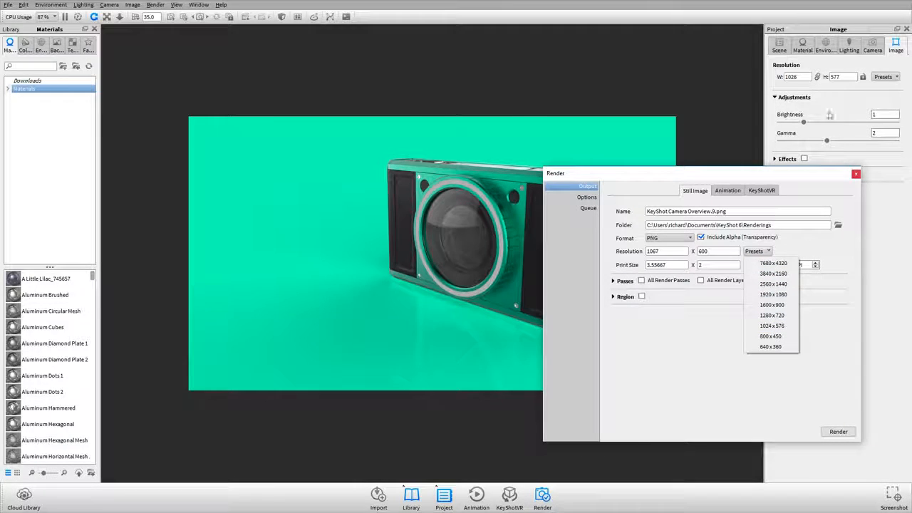
{"action": "left_click", "coordinate": [673, 250]}
{"action": "left_click_drag", "start_coordinate": [674, 251], "coordinate": [590, 260]}
{"action": "type", "text": "192"}
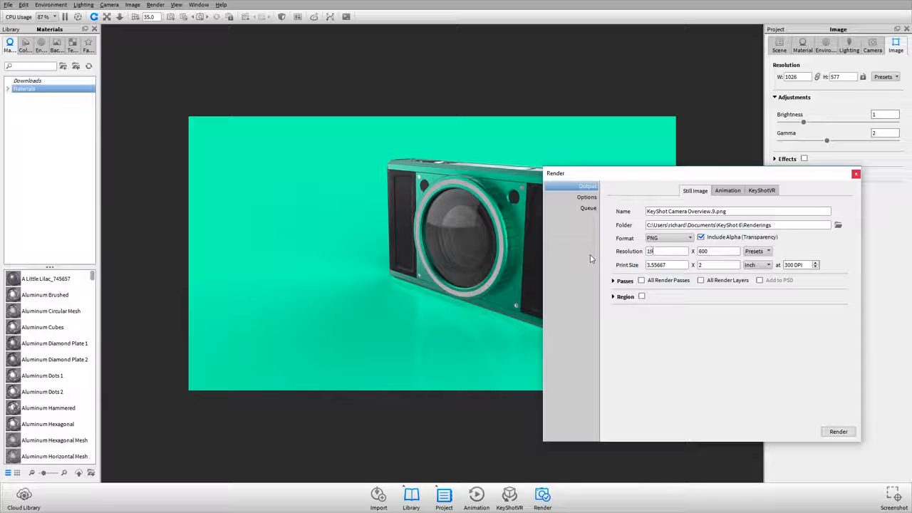
{"action": "key", "text": "Tab"}
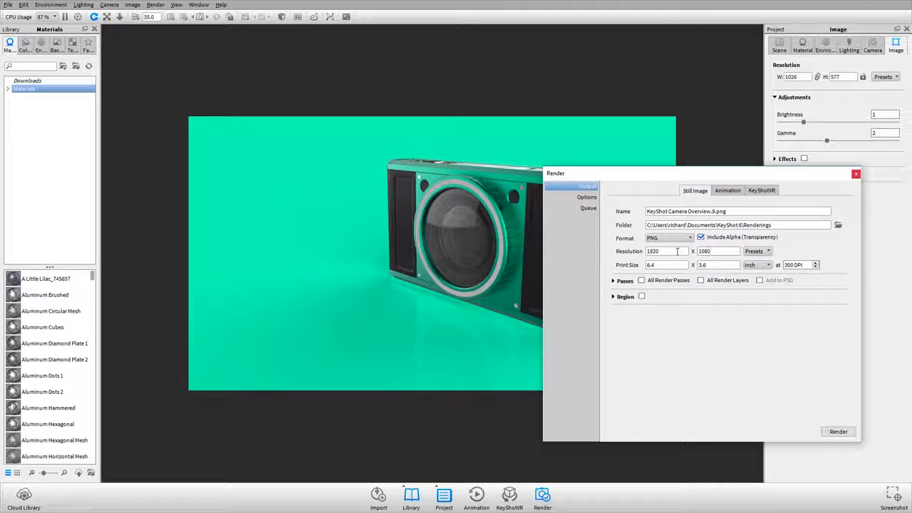
Step: Try a render height of 1200 pixels, return the width to 1920 and close the render settings
{"action": "key", "text": "Tab"}
{"action": "type", "text": "1200"}
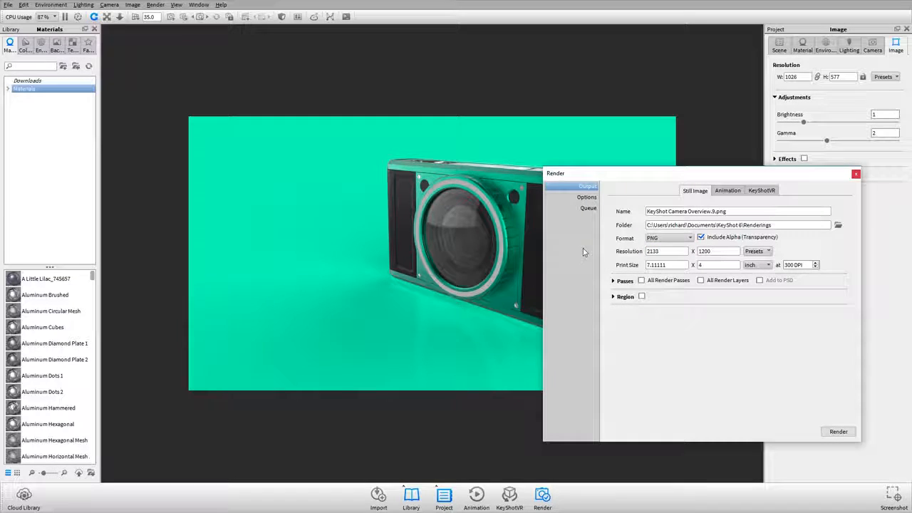
{"action": "double_click", "coordinate": [654, 252]}
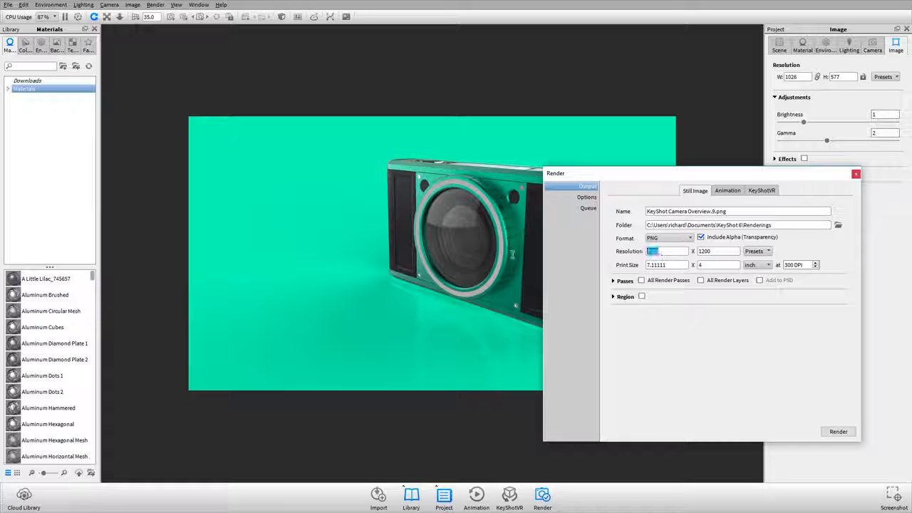
{"action": "type", "text": "1920"}
{"action": "key", "text": "Tab"}
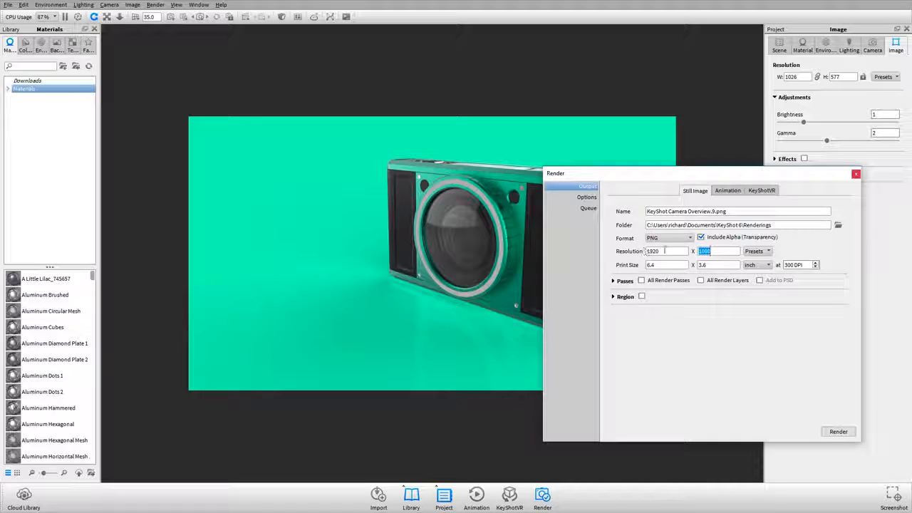
{"action": "left_click", "coordinate": [856, 174]}
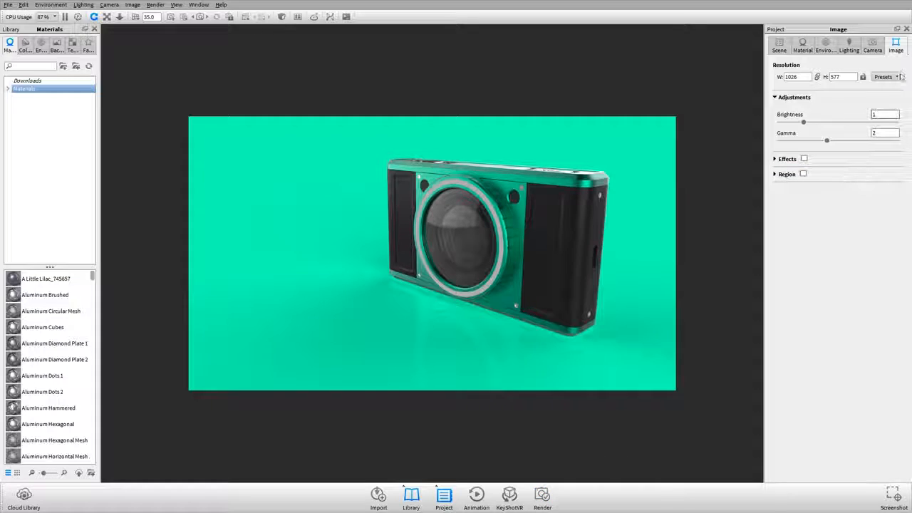
Step: Apply the landscape 1440 x 900 preset to the real-time image resolution and hide the materials library
{"action": "left_click", "coordinate": [882, 77]}
{"action": "mouse_move", "coordinate": [889, 88]}
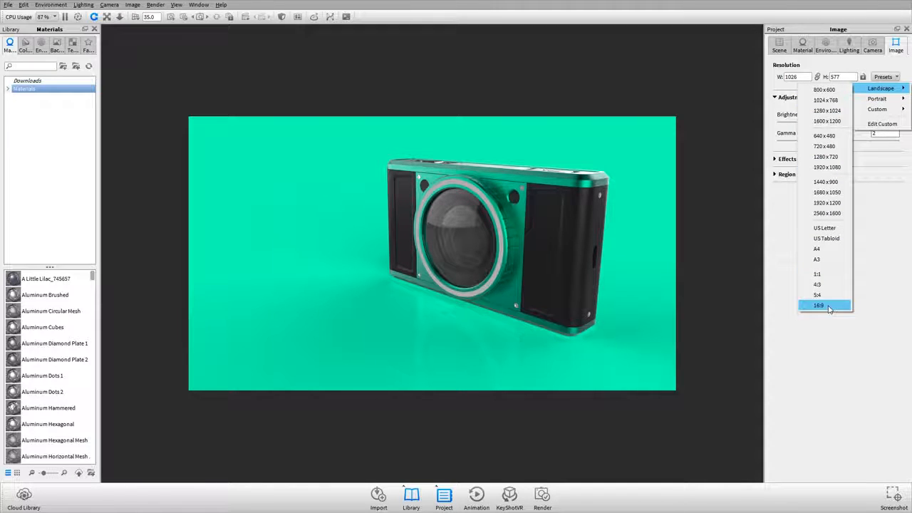
{"action": "left_click", "coordinate": [828, 183]}
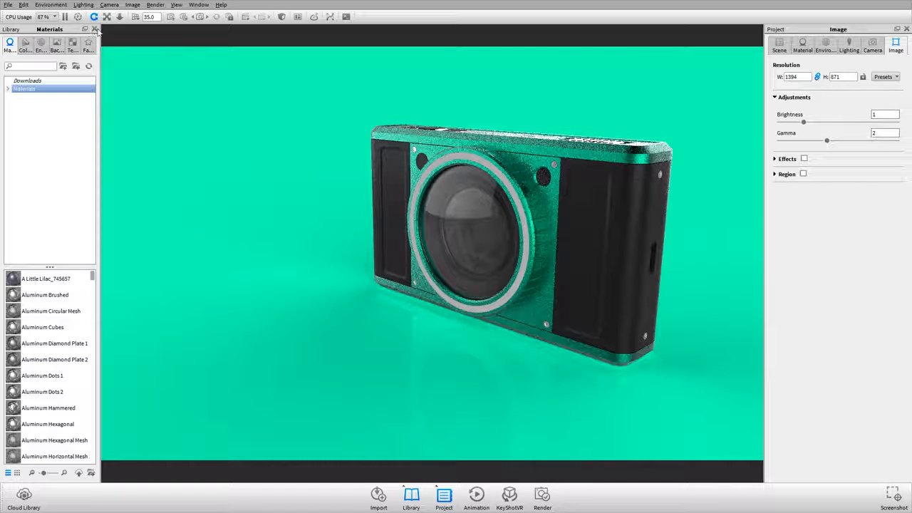
{"action": "left_click", "coordinate": [95, 29]}
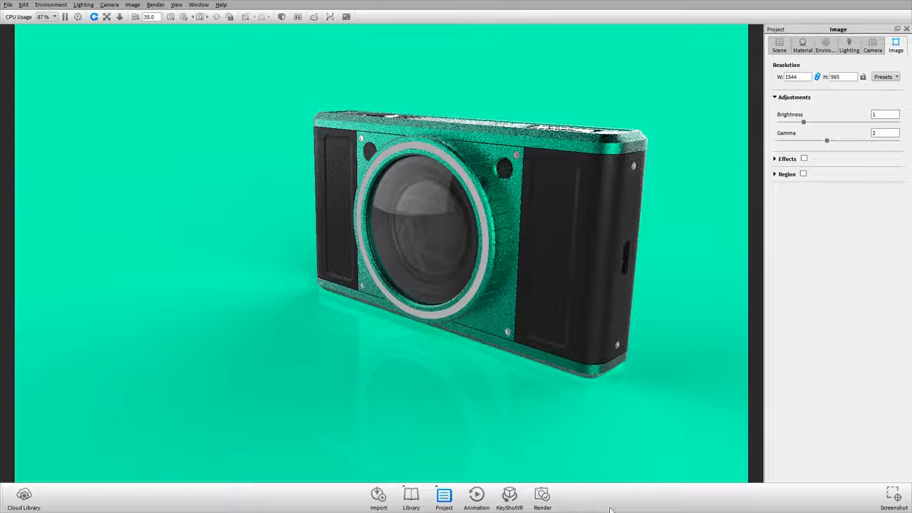
Step: Set the still image render format to PSD and try the option that adds passes to the PSD, leaving it off
{"action": "left_click", "coordinate": [542, 493]}
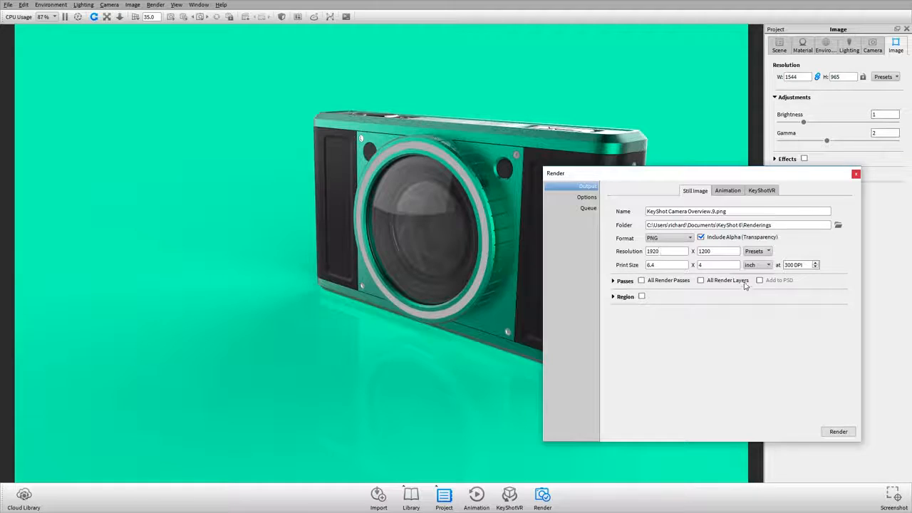
{"action": "left_click", "coordinate": [688, 238]}
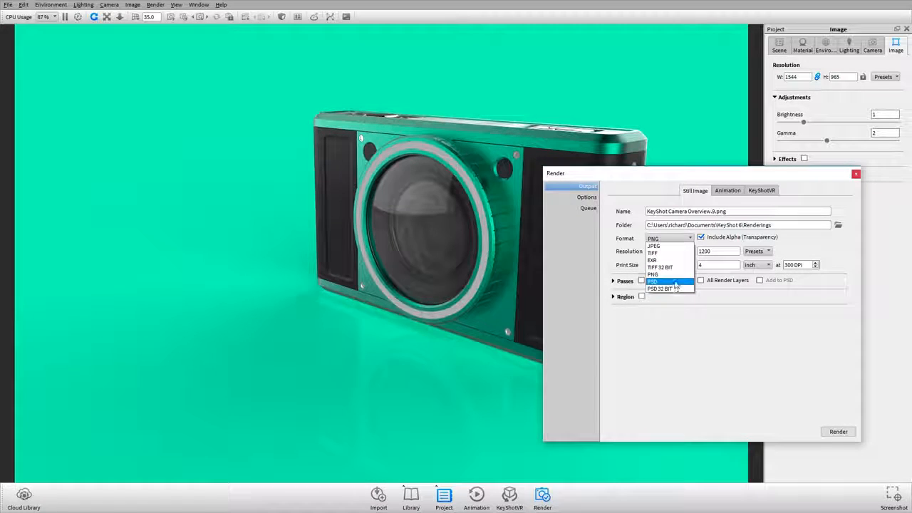
{"action": "left_click", "coordinate": [676, 282]}
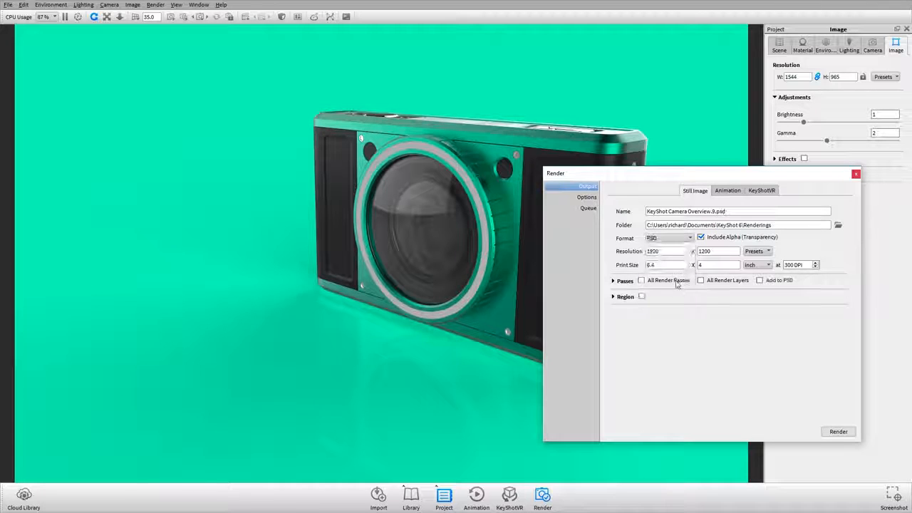
{"action": "left_click", "coordinate": [779, 281]}
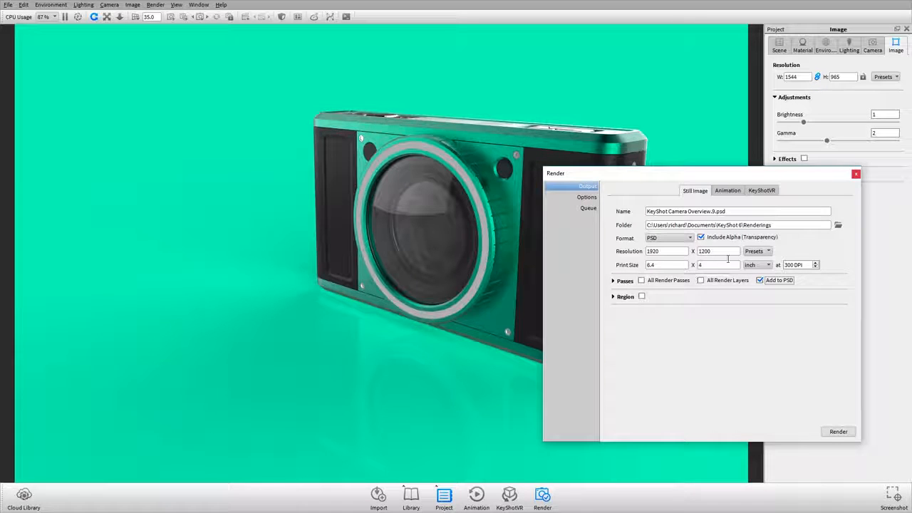
{"action": "left_click", "coordinate": [759, 280]}
Step: Limit the render's CPU usage to 13 cores in the render options
{"action": "left_click", "coordinate": [591, 198]}
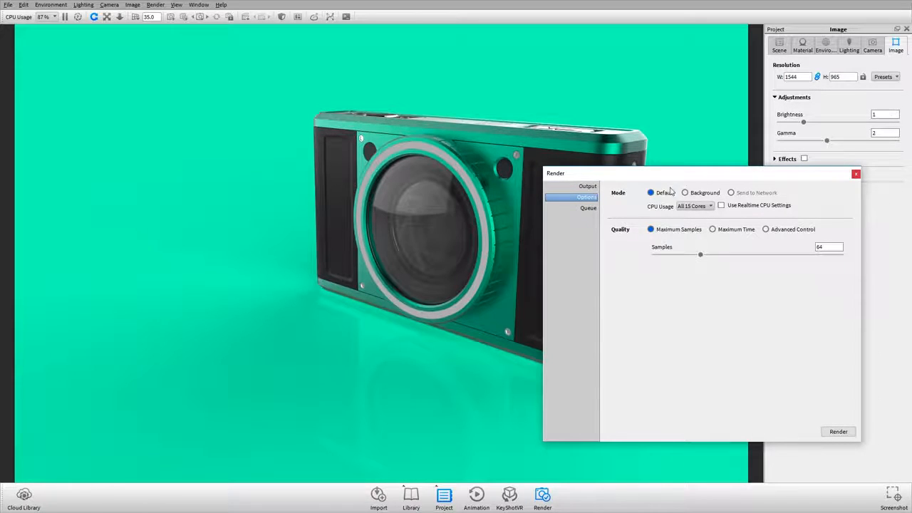
{"action": "left_click", "coordinate": [694, 205]}
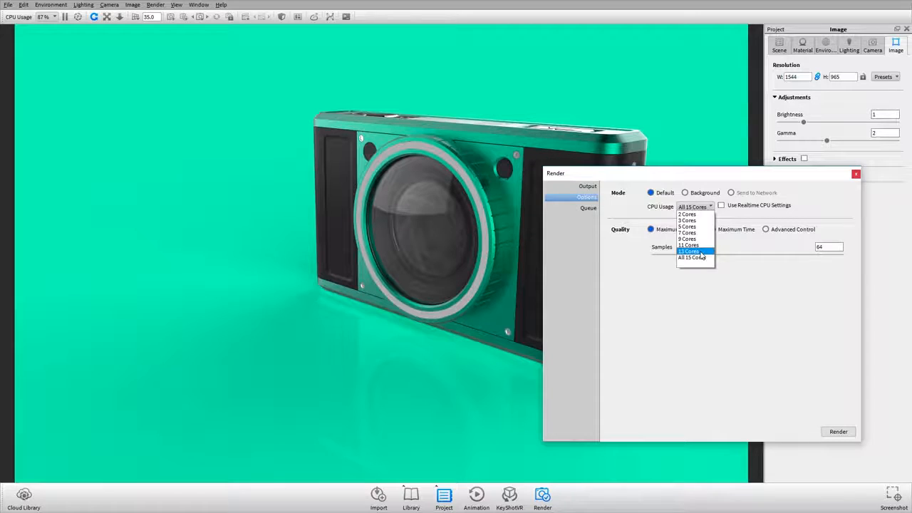
{"action": "left_click", "coordinate": [689, 251]}
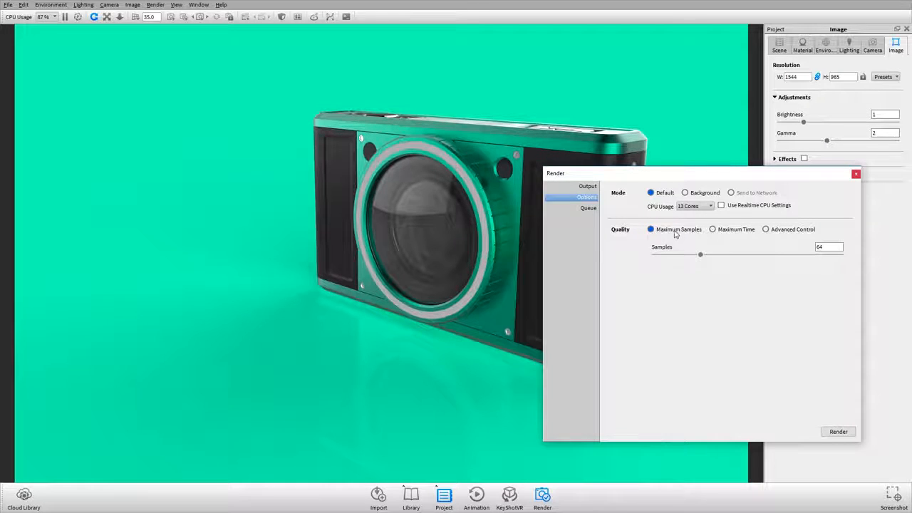
Step: Compare the sample-based and time-based quality modes, then choose Maximum Time with a limit of 5 minutes 0 seconds
{"action": "left_click", "coordinate": [736, 232]}
{"action": "left_click", "coordinate": [665, 231]}
{"action": "left_click", "coordinate": [733, 231]}
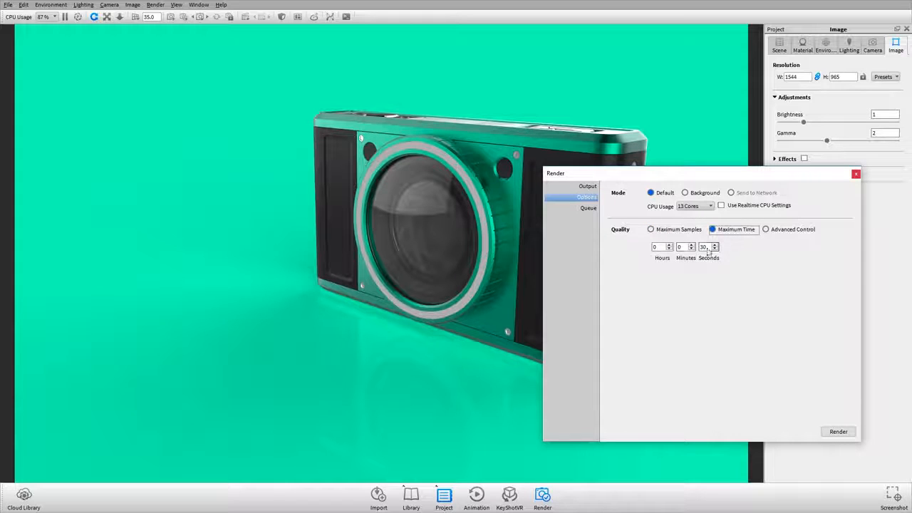
{"action": "double_click", "coordinate": [679, 247]}
{"action": "type", "text": "5"}
{"action": "key", "text": "Tab"}
{"action": "type", "text": "0"}
{"action": "key", "text": "Tab"}
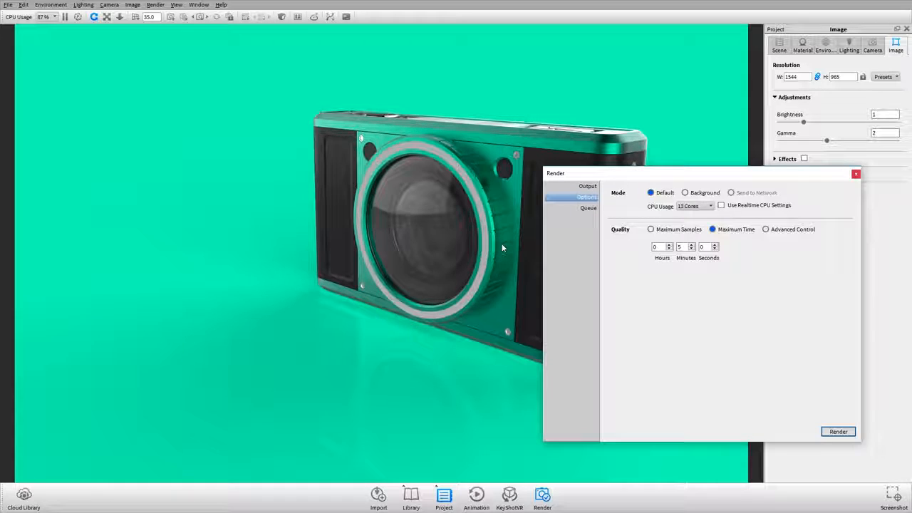
Step: Apply the 2560 x 1600 resolution preset to the still image output
{"action": "left_click", "coordinate": [589, 189]}
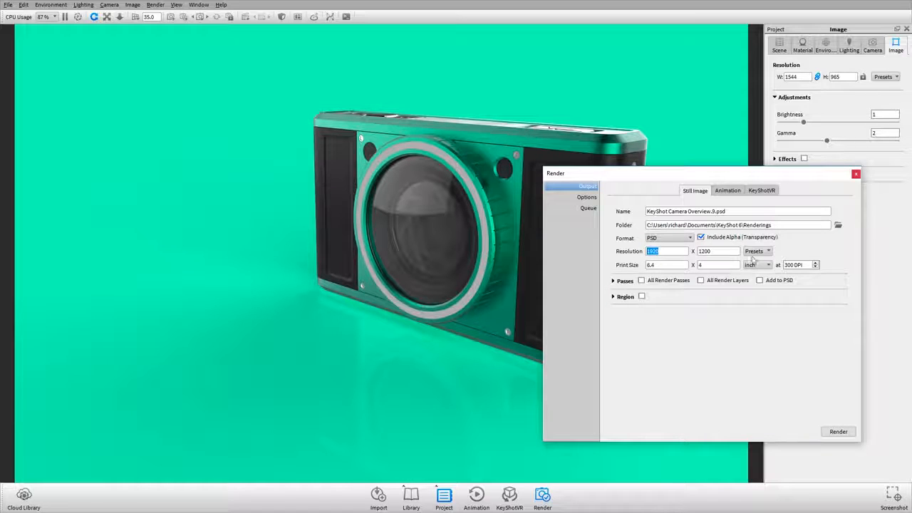
{"action": "left_click", "coordinate": [756, 251]}
{"action": "left_click", "coordinate": [773, 283]}
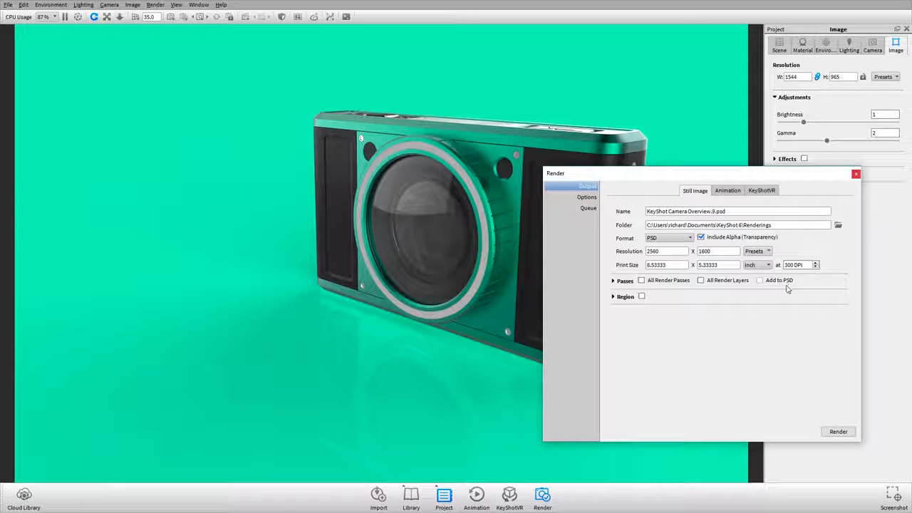
Step: Raise the maximum render time to 15 minutes, start the render and move its output window clear of the screen's edge
{"action": "left_click", "coordinate": [589, 198]}
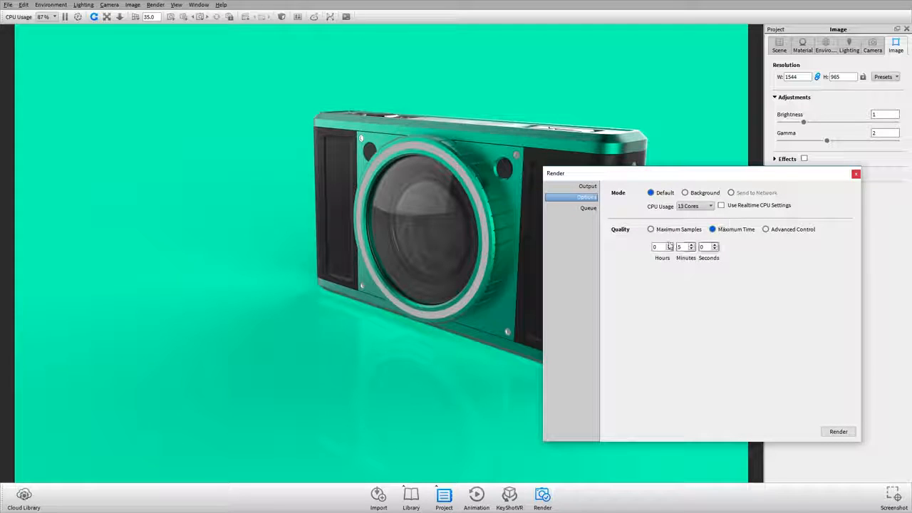
{"action": "type", "text": "5"}
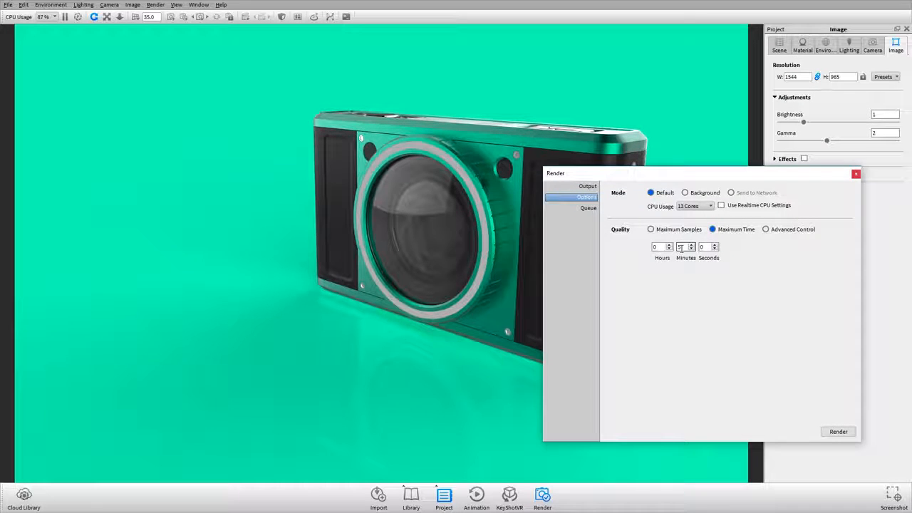
{"action": "left_click_drag", "start_coordinate": [683, 247], "coordinate": [663, 258]}
{"action": "type", "text": "15"}
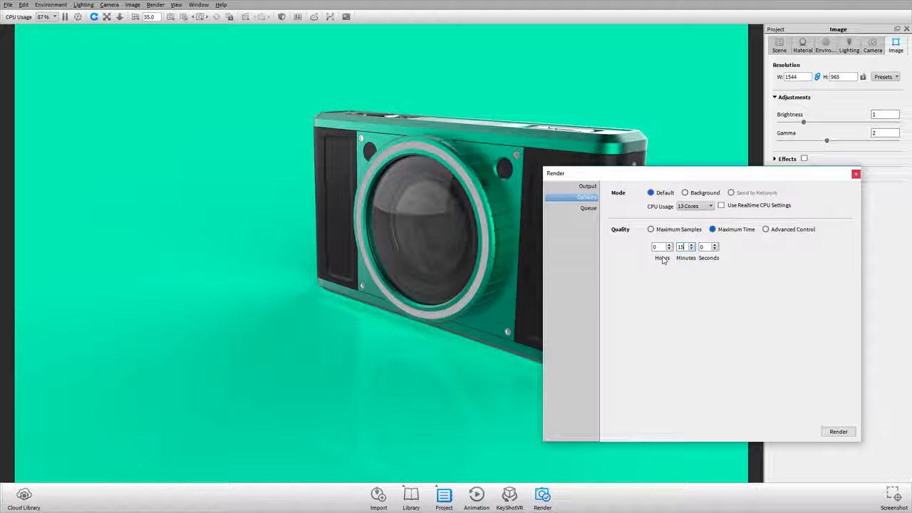
{"action": "key", "text": "Tab"}
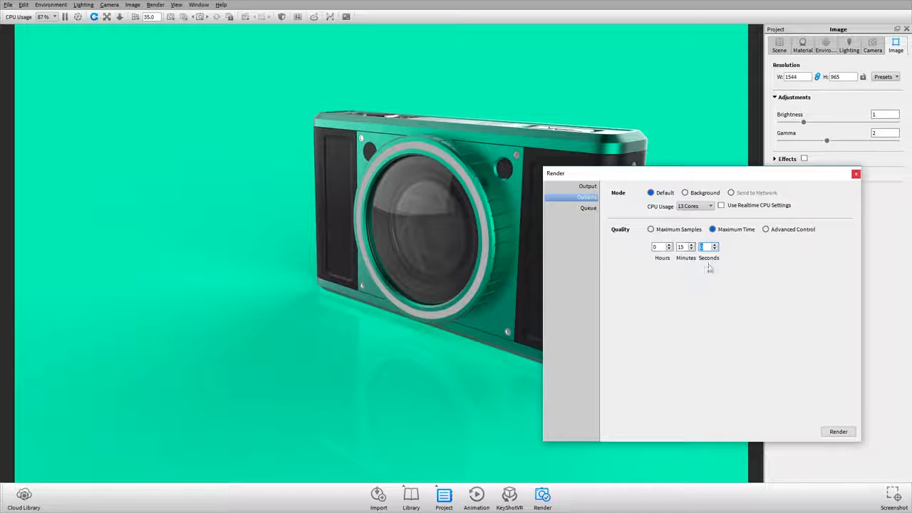
{"action": "left_click", "coordinate": [837, 432]}
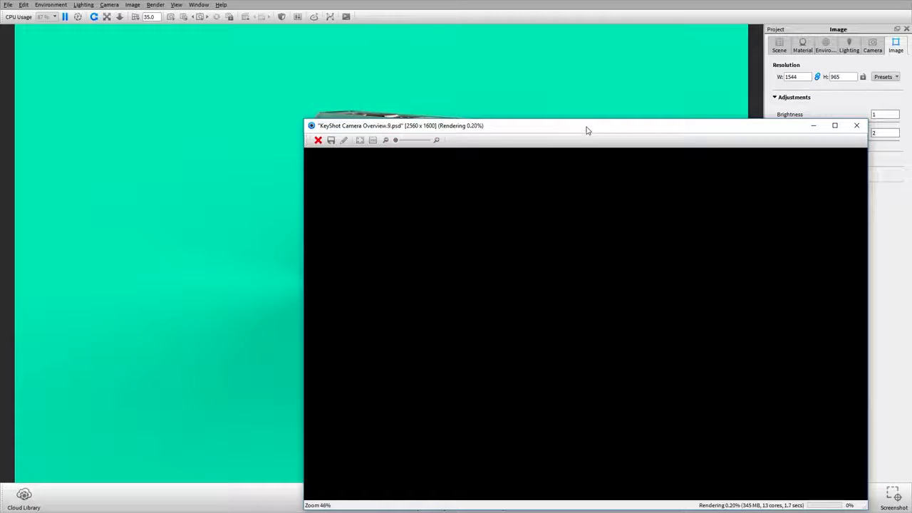
{"action": "left_click_drag", "start_coordinate": [586, 130], "coordinate": [442, 66]}
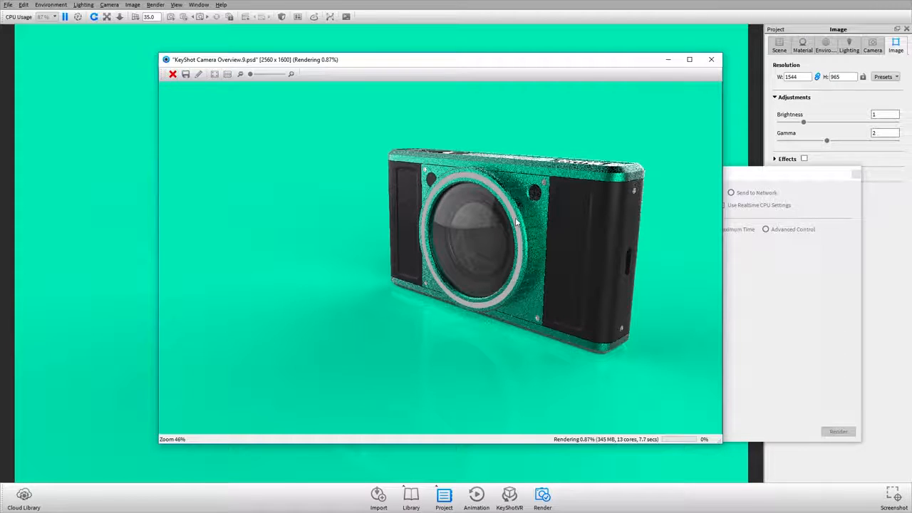
Step: Examine the in-progress render at 100% zoom, checking the lens, the lower edge and the camera's right side
{"action": "left_click_drag", "start_coordinate": [250, 74], "coordinate": [281, 74]}
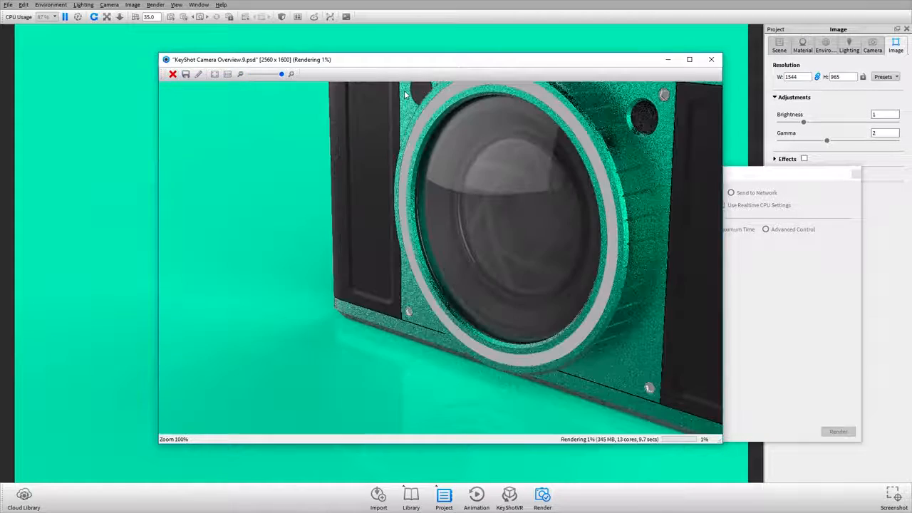
{"action": "left_click_drag", "start_coordinate": [603, 349], "coordinate": [531, 253]}
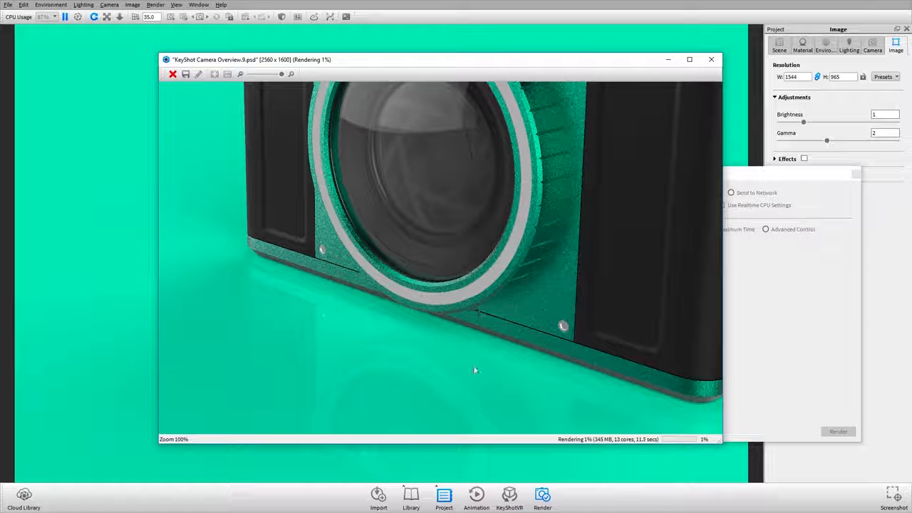
{"action": "left_click_drag", "start_coordinate": [662, 379], "coordinate": [546, 369]}
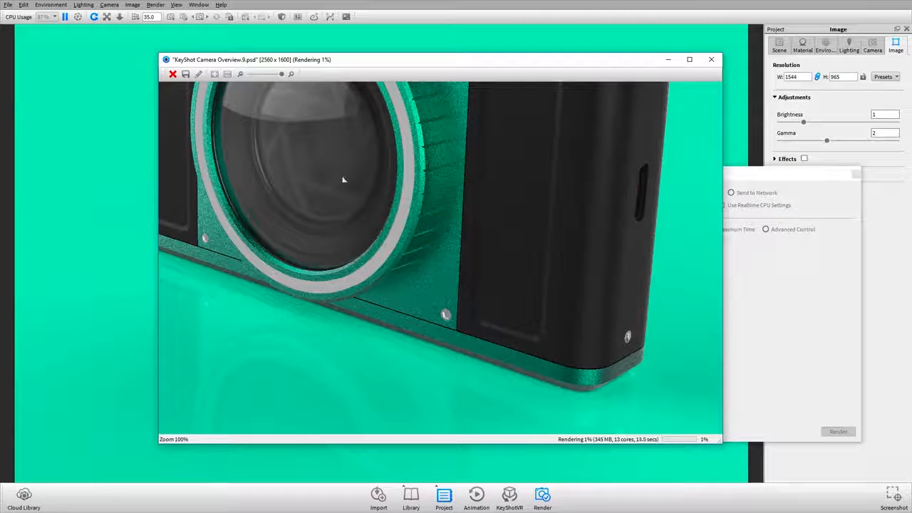
{"action": "left_click_drag", "start_coordinate": [397, 169], "coordinate": [515, 305]}
{"action": "left_click_drag", "start_coordinate": [426, 210], "coordinate": [411, 170]}
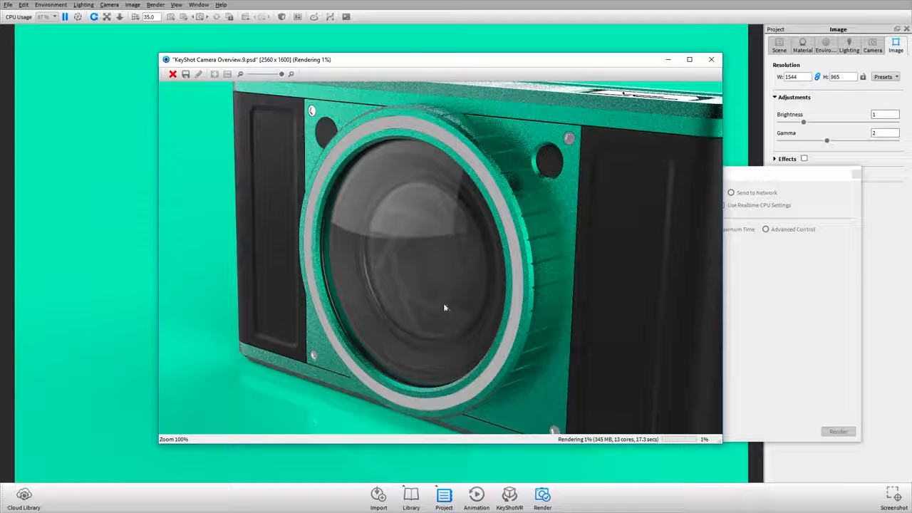
{"action": "left_click_drag", "start_coordinate": [489, 301], "coordinate": [531, 246]}
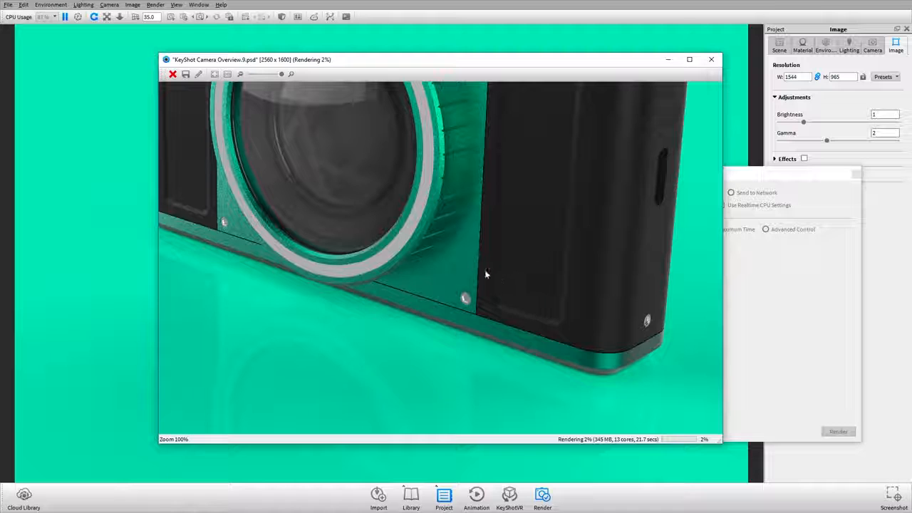
{"action": "left_click_drag", "start_coordinate": [226, 140], "coordinate": [417, 324]}
{"action": "left_click_drag", "start_coordinate": [573, 326], "coordinate": [342, 321]}
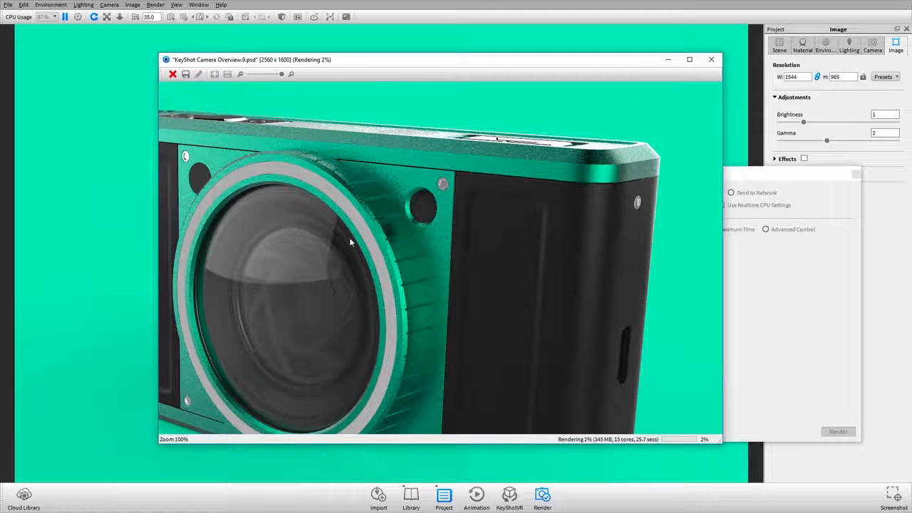
{"action": "scroll", "coordinate": [349, 240], "scroll_direction": "down", "scroll_amount": 2}
{"action": "left_click_drag", "start_coordinate": [349, 241], "coordinate": [435, 201]}
{"action": "scroll", "coordinate": [435, 200], "scroll_direction": "up", "scroll_amount": 2}
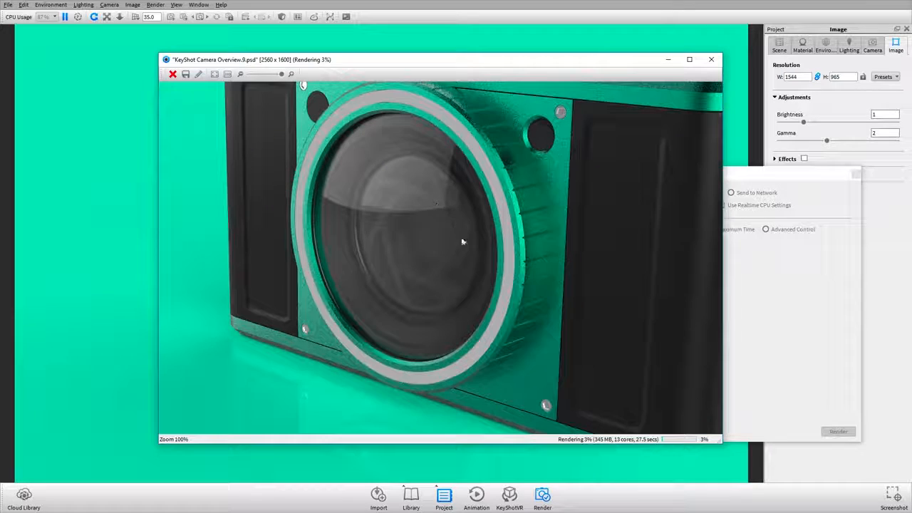
Step: Ask to stop the render but let it continue, then stop it again and save the partial result
{"action": "left_click", "coordinate": [172, 74]}
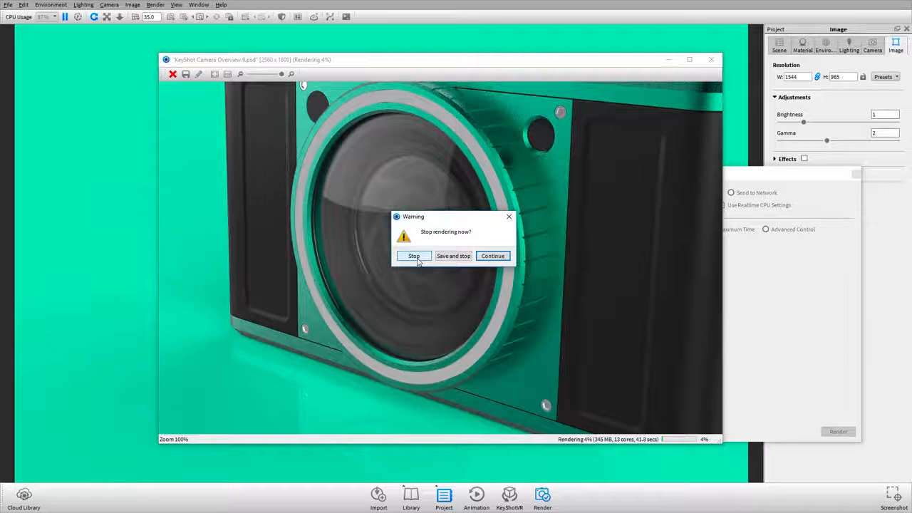
{"action": "left_click", "coordinate": [490, 258]}
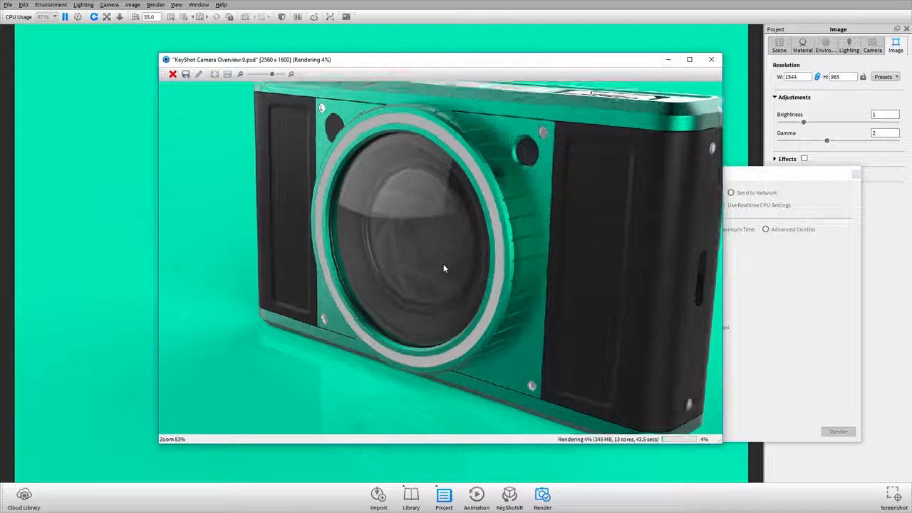
{"action": "left_click", "coordinate": [173, 75]}
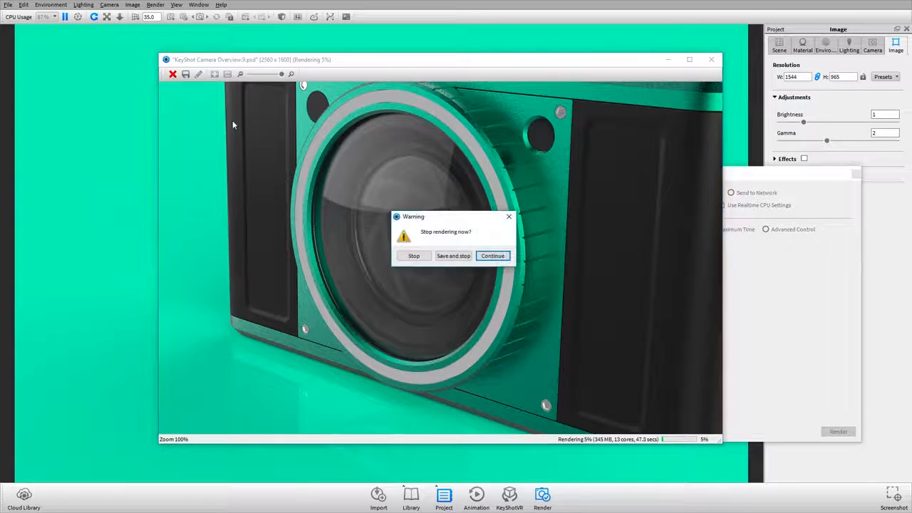
{"action": "left_click", "coordinate": [454, 255]}
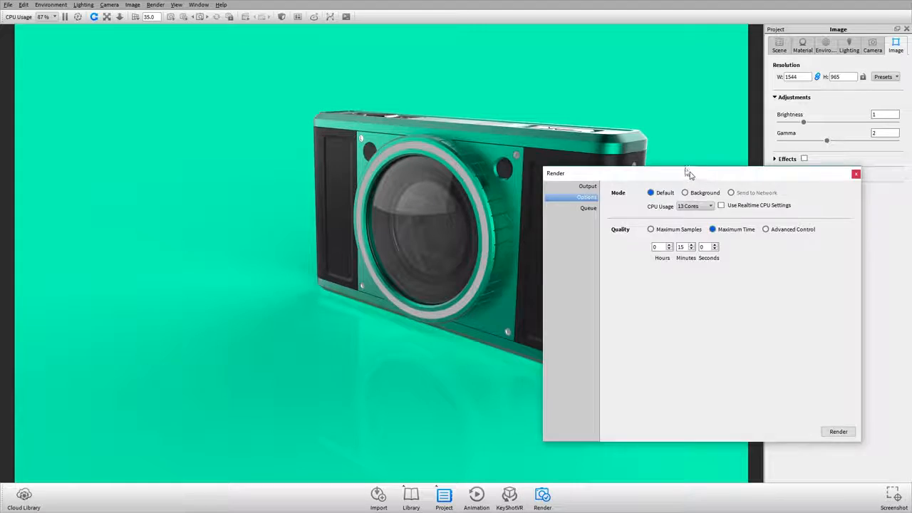
Step: Review the Advanced Control quality settings and compare the Maximum Samples and Maximum Time modes
{"action": "left_click_drag", "start_coordinate": [688, 175], "coordinate": [624, 119]}
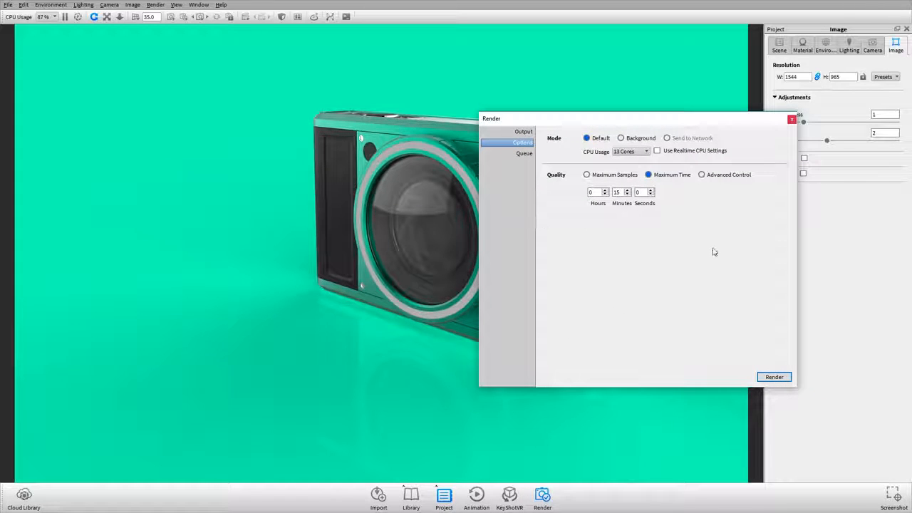
{"action": "left_click", "coordinate": [723, 176]}
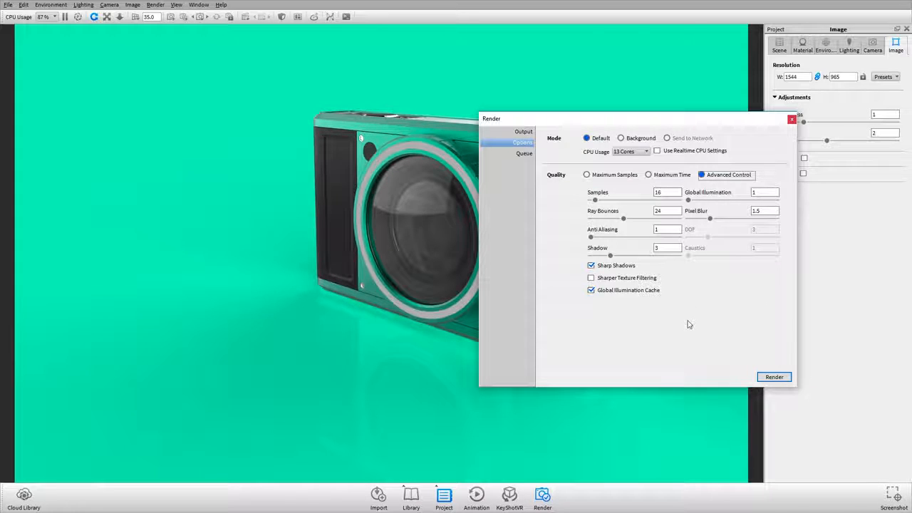
{"action": "left_click", "coordinate": [648, 175]}
{"action": "left_click", "coordinate": [613, 176]}
{"action": "left_click", "coordinate": [668, 176]}
{"action": "left_click", "coordinate": [614, 176]}
{"action": "left_click", "coordinate": [669, 176]}
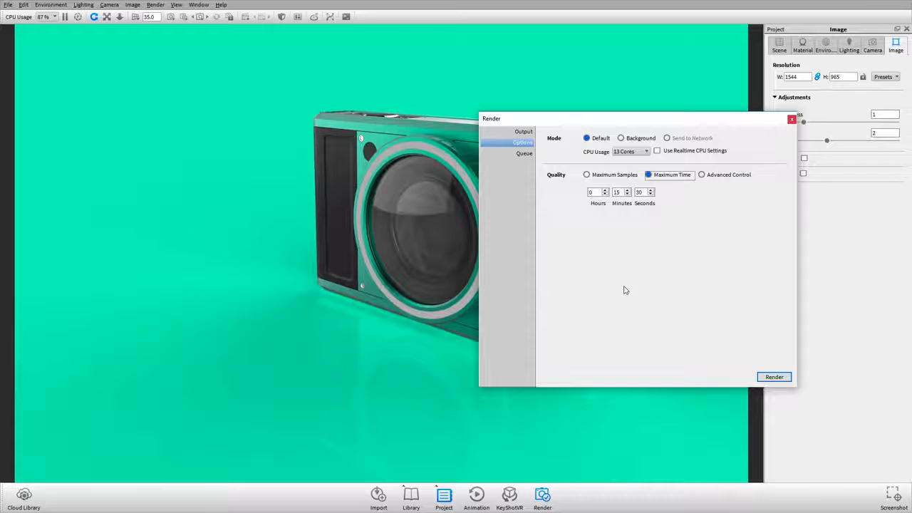
Step: Set the render quality mode to Maximum Samples and close the render settings
{"action": "left_click", "coordinate": [610, 177]}
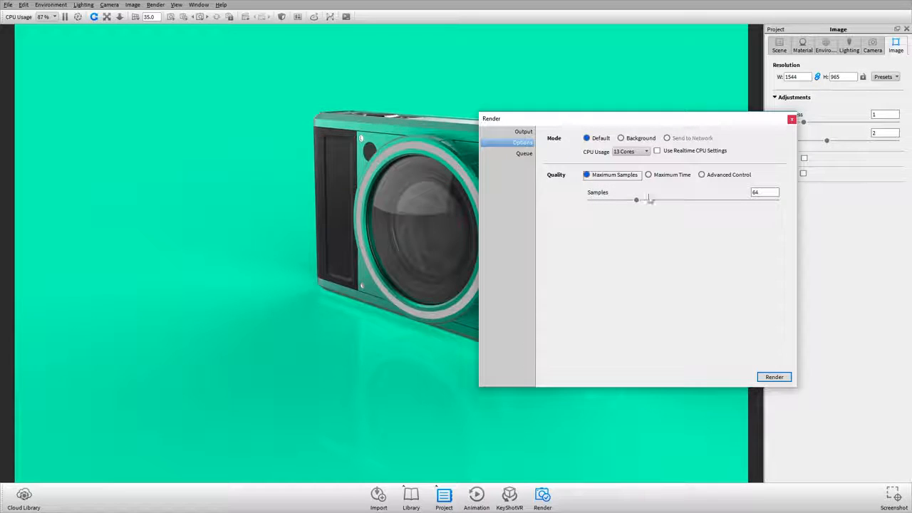
{"action": "double_click", "coordinate": [769, 195]}
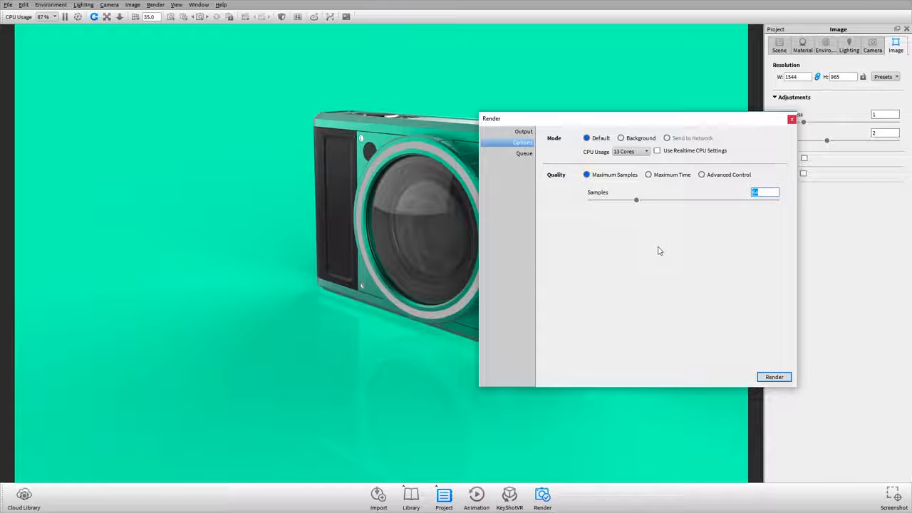
{"action": "left_click", "coordinate": [791, 121]}
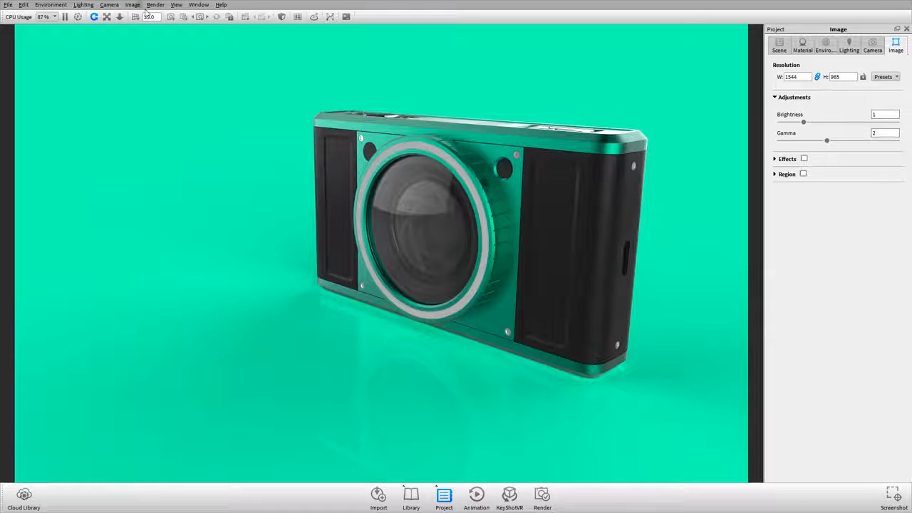
Step: Show the Heads-Up Display over the real-time view and reopen the render settings
{"action": "left_click", "coordinate": [176, 5]}
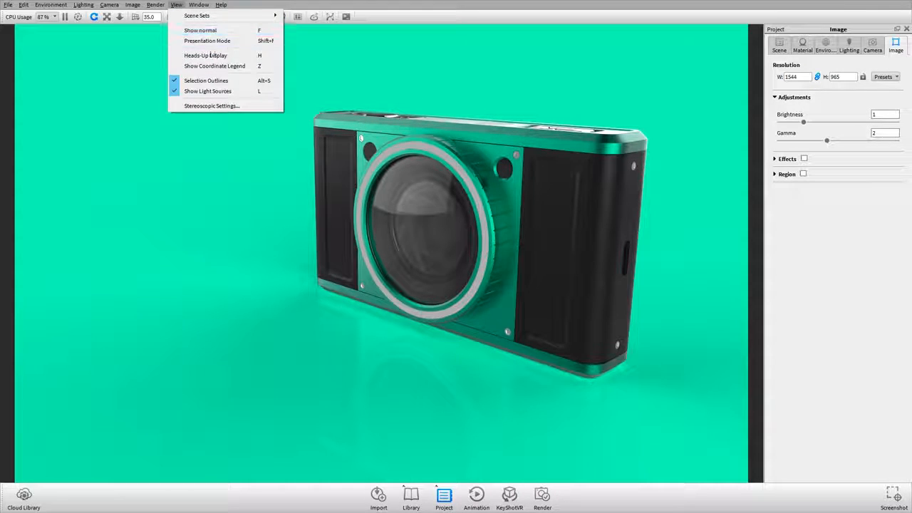
{"action": "left_click", "coordinate": [246, 57]}
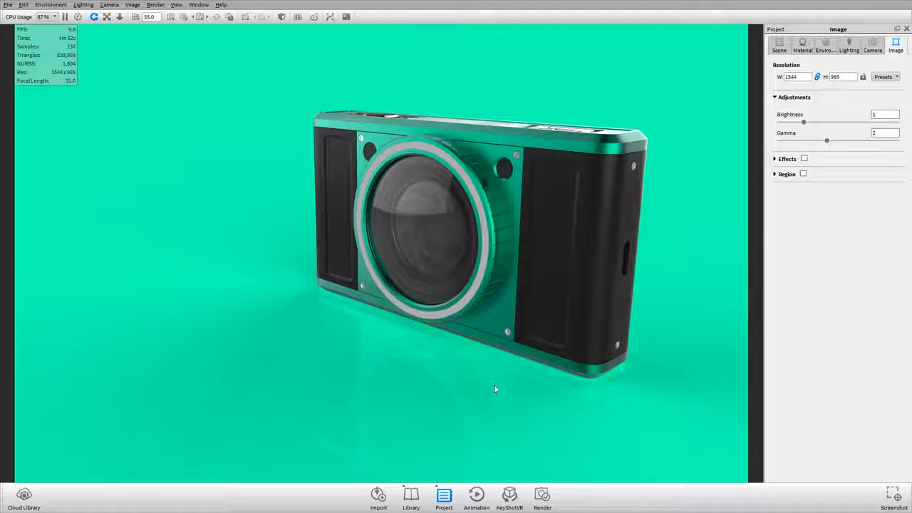
{"action": "left_click", "coordinate": [542, 499]}
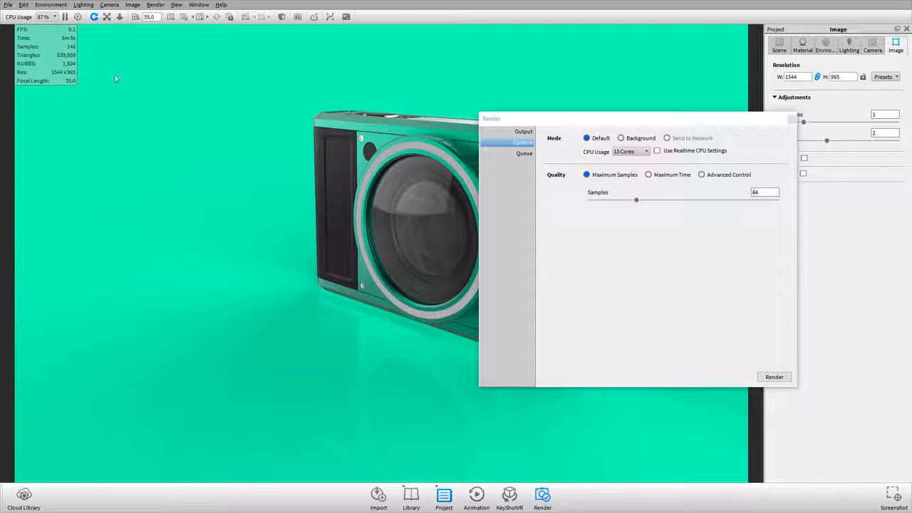
Step: Set the still image output resolution to 3000 × 1875 pixels by changing the width
{"action": "left_click", "coordinate": [523, 131]}
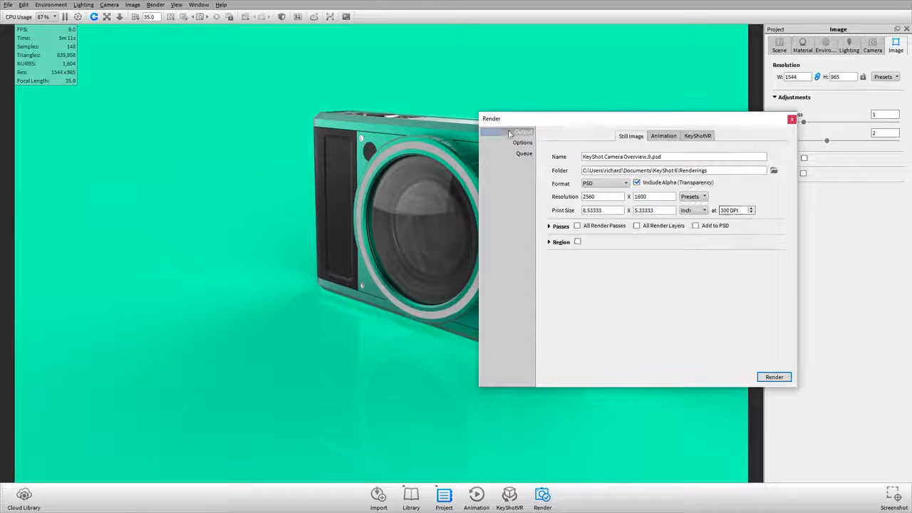
{"action": "double_click", "coordinate": [589, 196]}
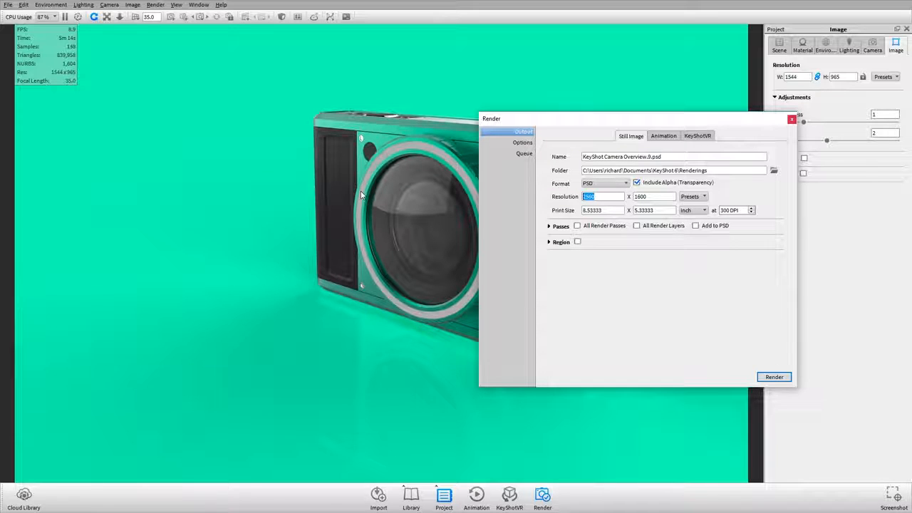
{"action": "type", "text": "3000"}
{"action": "key", "text": "Tab"}
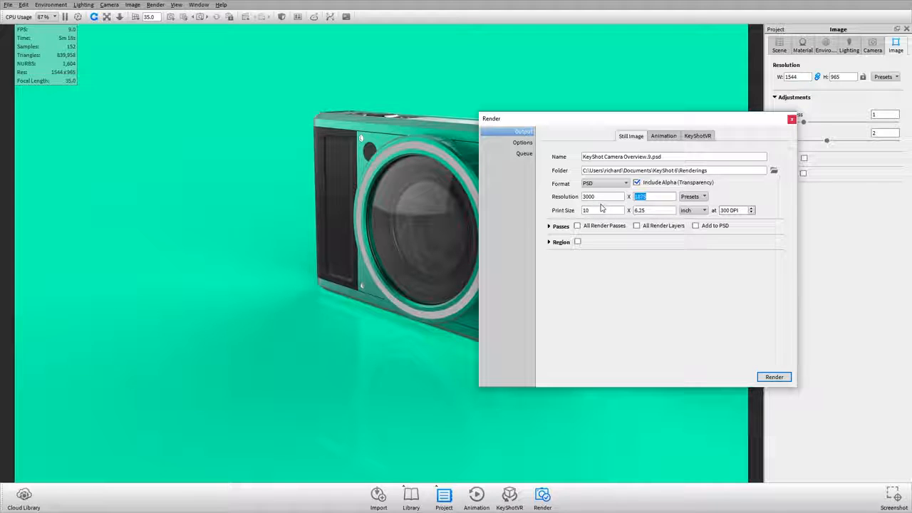
Step: Change the render quality mode to Maximum Time with a limit of 20 minutes and 0 seconds
{"action": "left_click", "coordinate": [526, 143]}
{"action": "left_click", "coordinate": [648, 175]}
{"action": "double_click", "coordinate": [615, 192]}
{"action": "type", "text": "5"}
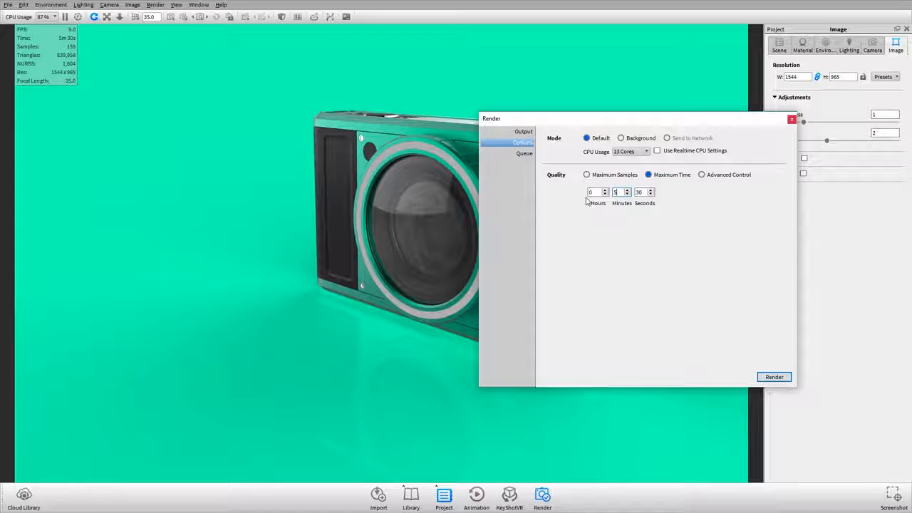
{"action": "type", "text": ".0"}
{"action": "key", "text": "Tab"}
{"action": "type", "text": "0"}
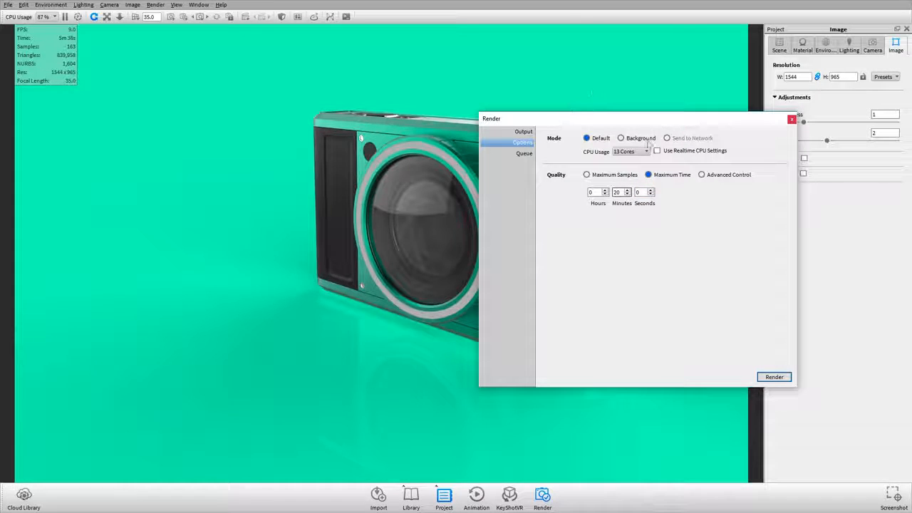
Step: Switch the render quality back to Maximum Samples and move the Render dialog away from the camera's top edge
{"action": "left_click_drag", "start_coordinate": [639, 119], "coordinate": [674, 109]}
{"action": "left_click", "coordinate": [621, 164]}
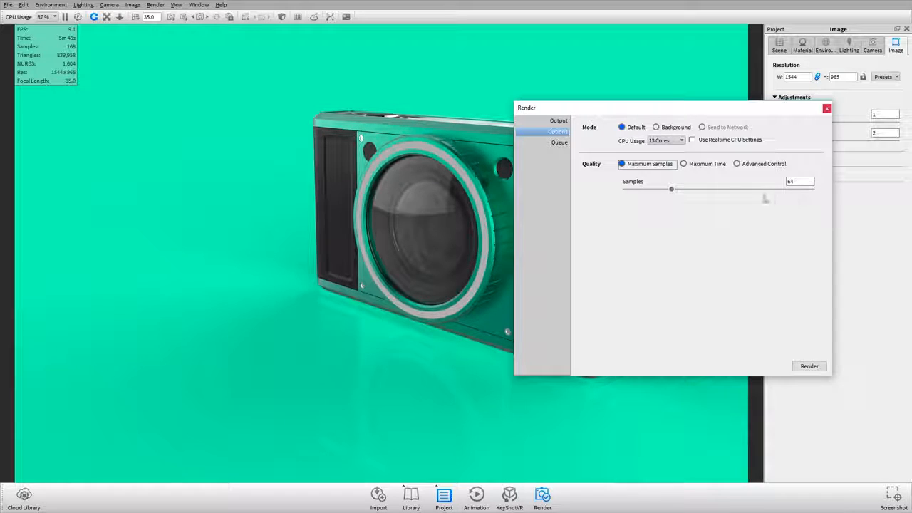
{"action": "left_click_drag", "start_coordinate": [668, 107], "coordinate": [674, 87]}
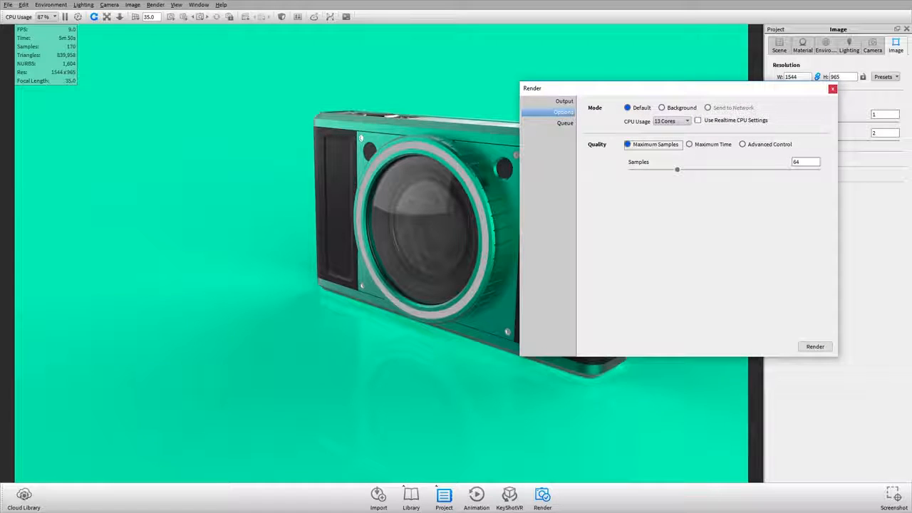
{"action": "left_click_drag", "start_coordinate": [674, 90], "coordinate": [710, 164]}
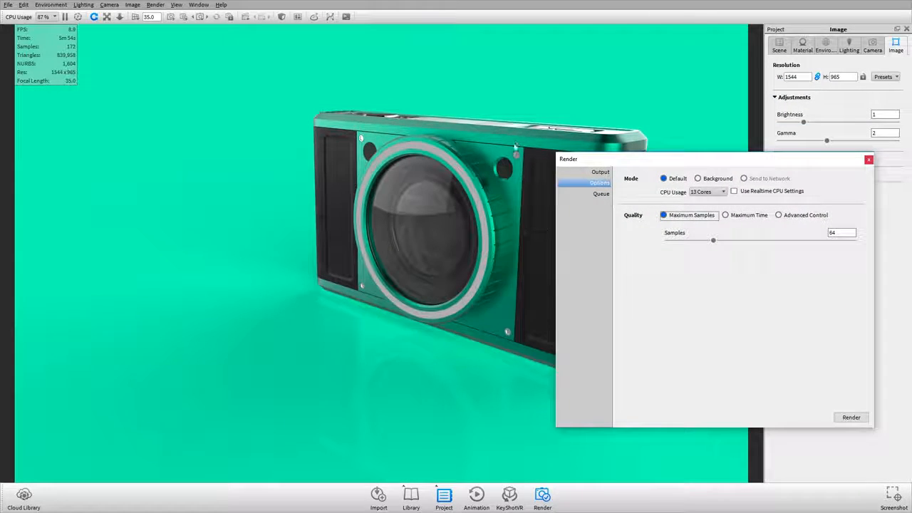
Step: Tilt the real-time view slightly and restore the framing by activating the saved Camera 1
{"action": "left_click", "coordinate": [554, 107]}
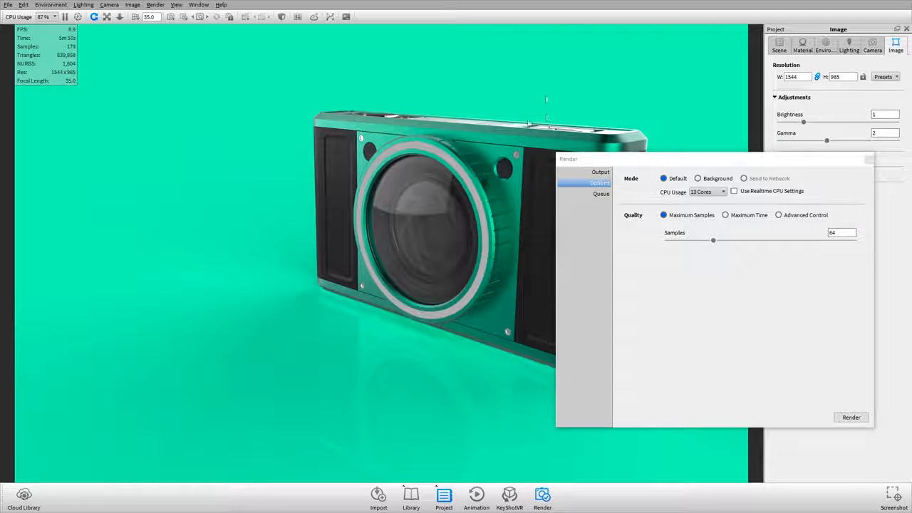
{"action": "left_click_drag", "start_coordinate": [550, 97], "coordinate": [549, 107]}
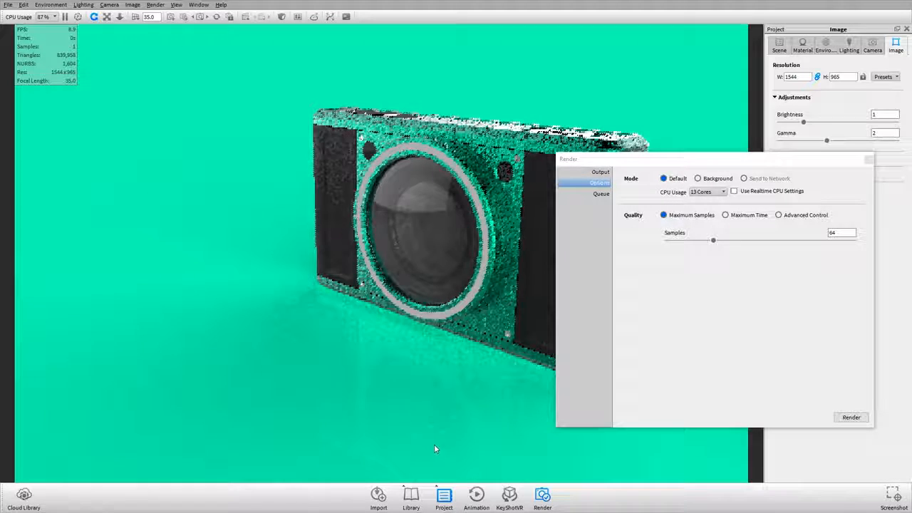
{"action": "left_click", "coordinate": [872, 45]}
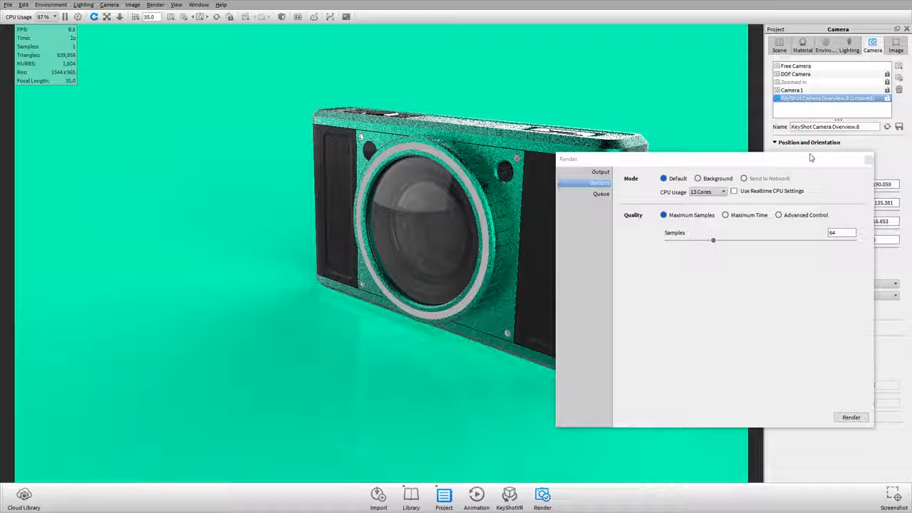
{"action": "left_click_drag", "start_coordinate": [810, 158], "coordinate": [713, 176]}
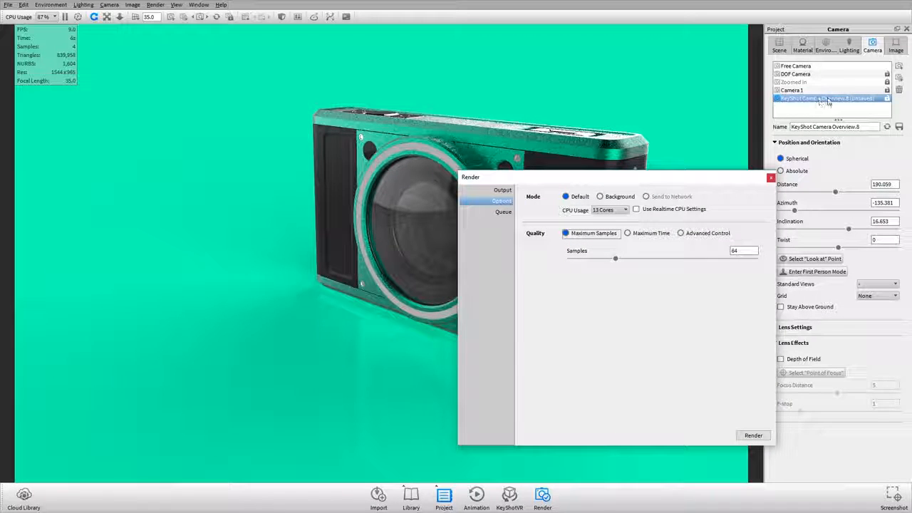
{"action": "left_click", "coordinate": [858, 91]}
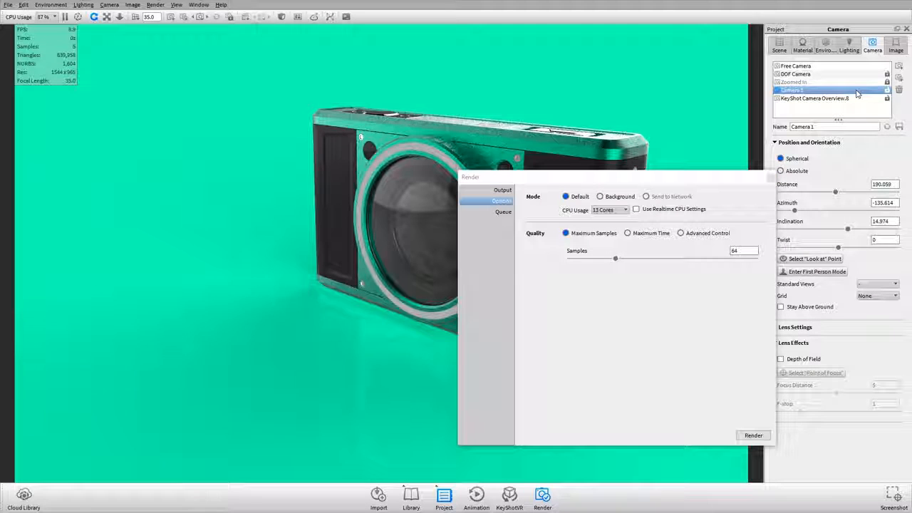
{"action": "left_click_drag", "start_coordinate": [624, 177], "coordinate": [806, 142]}
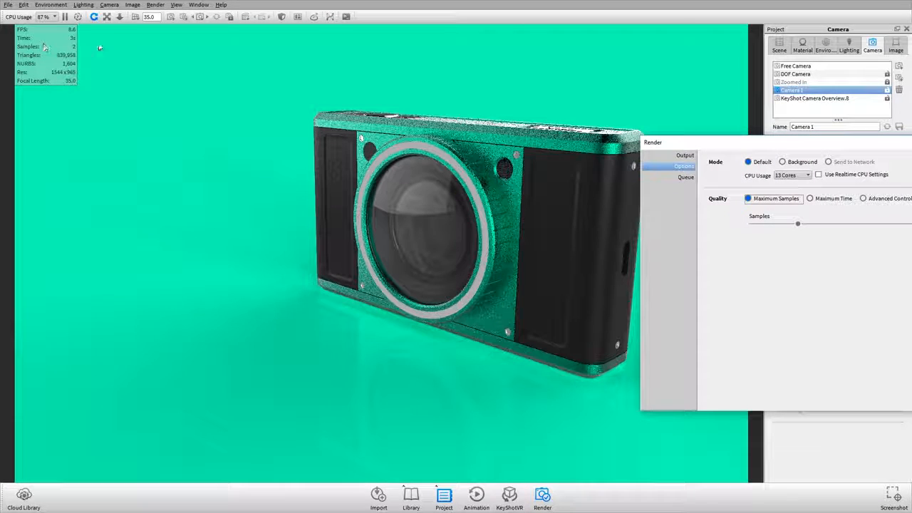
Step: Compare the Maximum Time, Advanced Control and Maximum Samples quality modes, leaving Maximum Time selected
{"action": "left_click_drag", "start_coordinate": [799, 146], "coordinate": [578, 179]}
{"action": "left_click", "coordinate": [590, 231]}
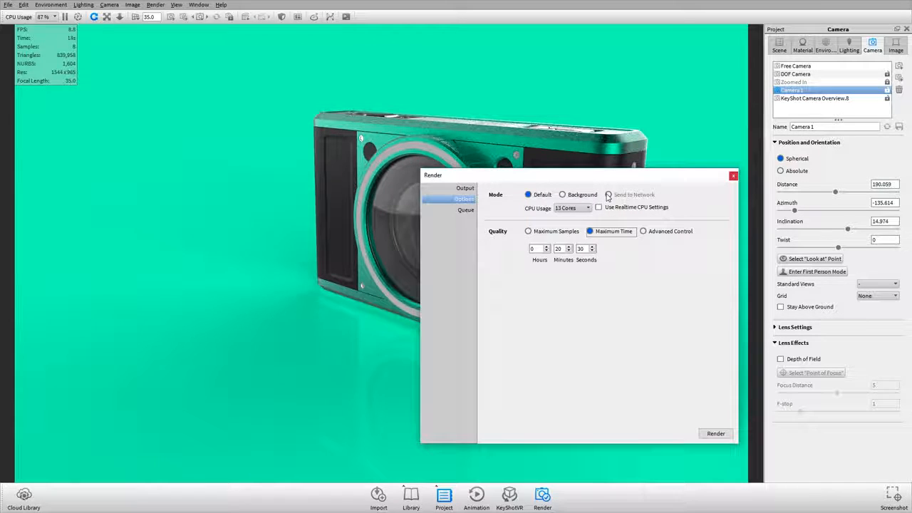
{"action": "left_click", "coordinate": [650, 233]}
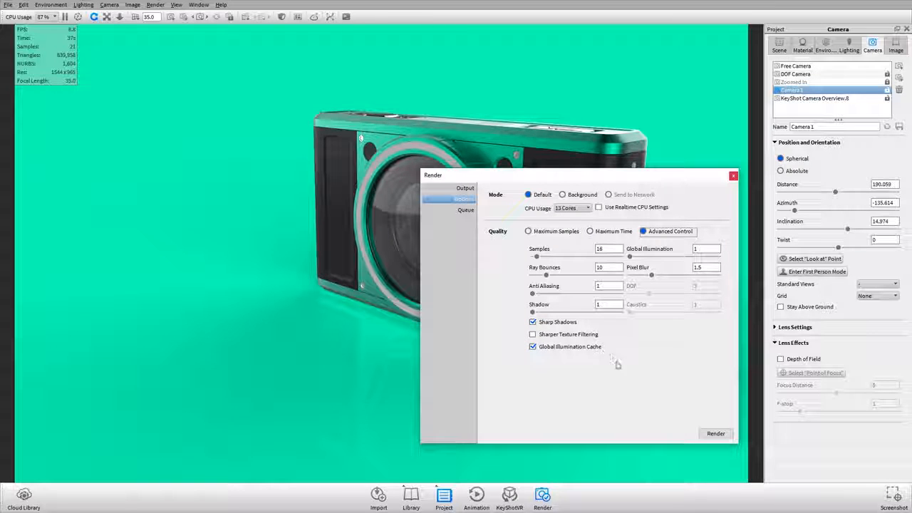
{"action": "left_click", "coordinate": [609, 232]}
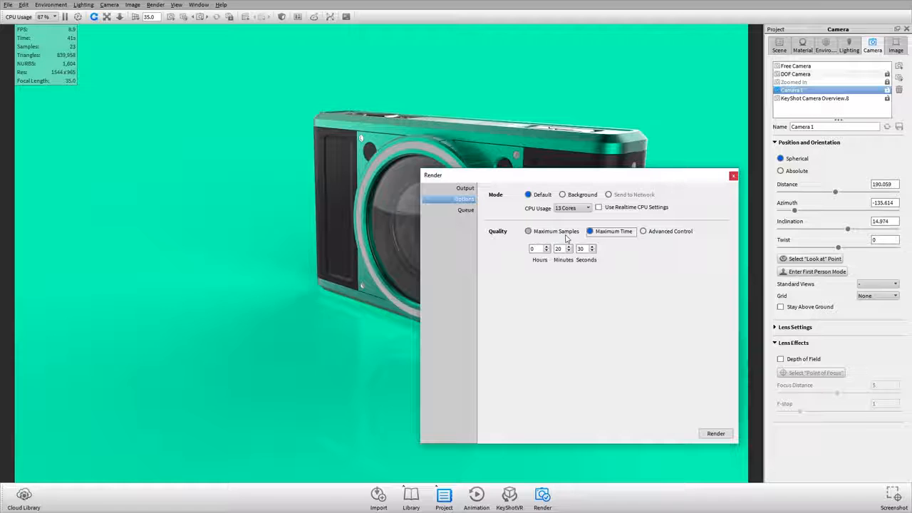
{"action": "left_click", "coordinate": [555, 231]}
{"action": "left_click", "coordinate": [612, 231]}
Step: Move the Render dialog clear of the camera's lens and view the render queue
{"action": "left_click_drag", "start_coordinate": [695, 176], "coordinate": [276, 144]}
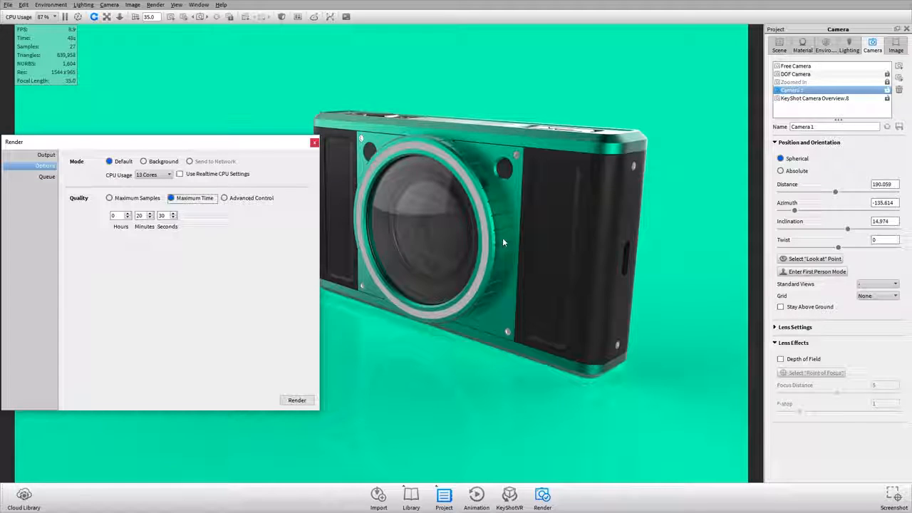
{"action": "left_click_drag", "start_coordinate": [261, 146], "coordinate": [278, 172]}
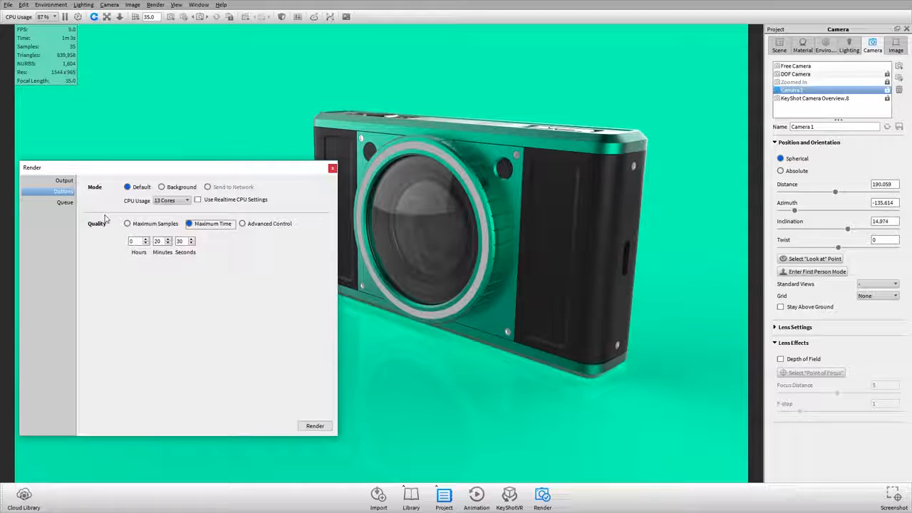
{"action": "left_click", "coordinate": [64, 202]}
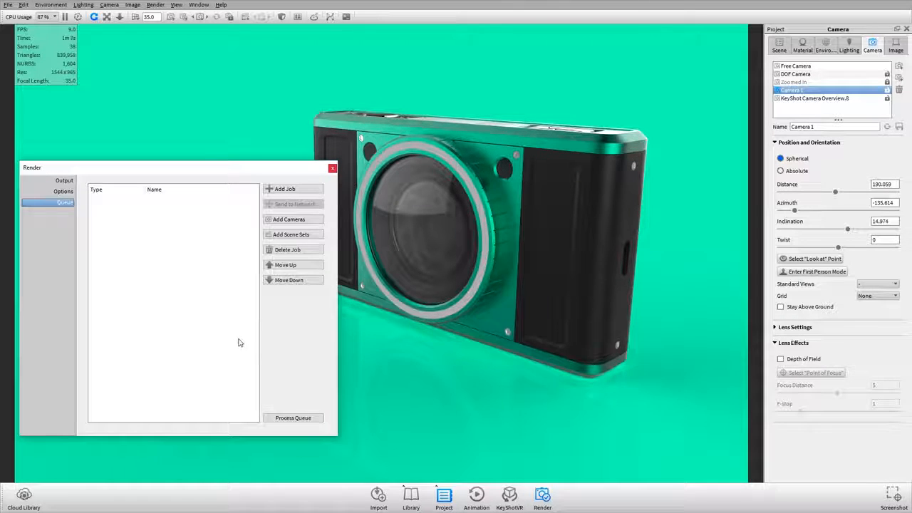
Step: Set the Maximum Time limit to 10 minutes and 0 seconds in the render options
{"action": "left_click", "coordinate": [64, 192]}
{"action": "left_click_drag", "start_coordinate": [158, 170], "coordinate": [171, 162]}
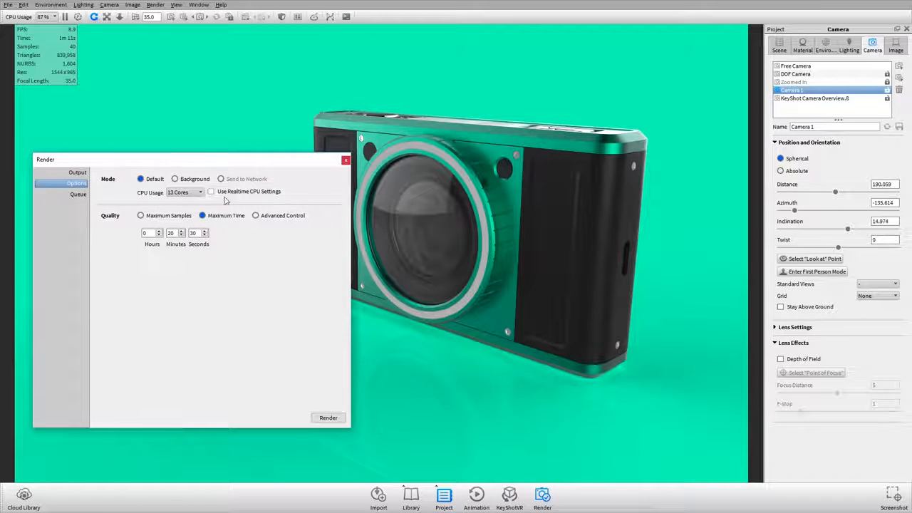
{"action": "left_click", "coordinate": [173, 233]}
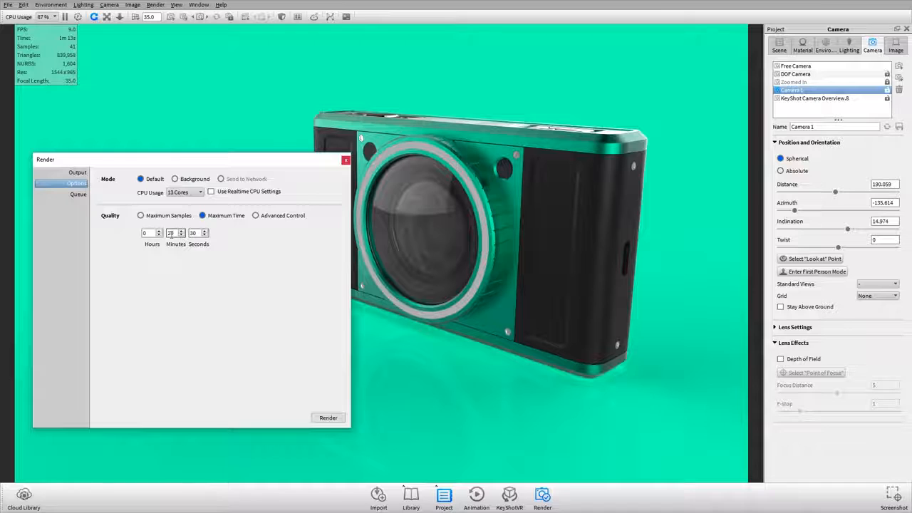
{"action": "double_click", "coordinate": [176, 233]}
{"action": "type", "text": "10"}
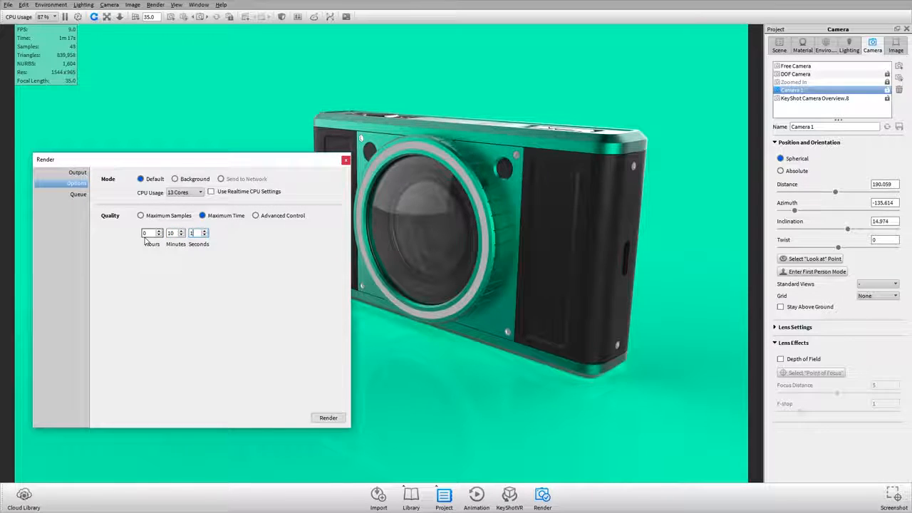
{"action": "key", "text": "Tab"}
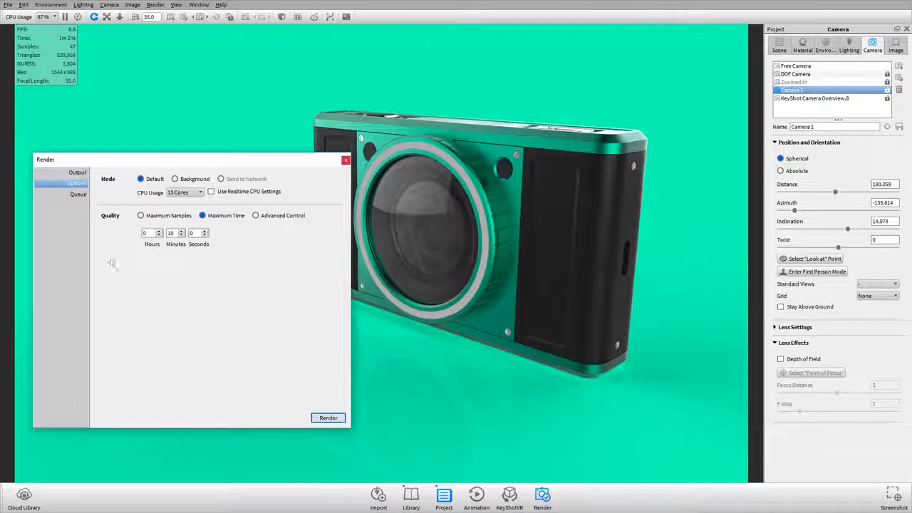
Step: Set the still image format to PNG and turn off Include Alpha (Transparency)
{"action": "left_click", "coordinate": [74, 172]}
{"action": "left_click", "coordinate": [162, 226]}
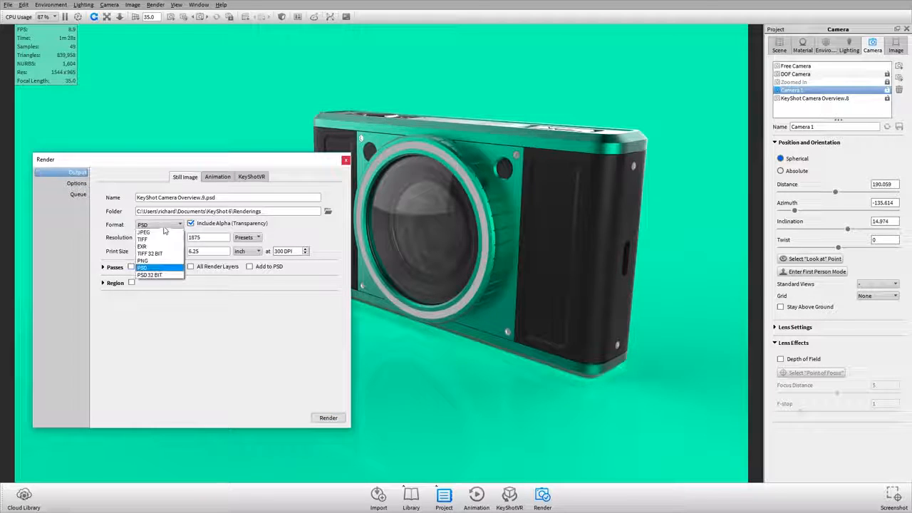
{"action": "left_click", "coordinate": [169, 261]}
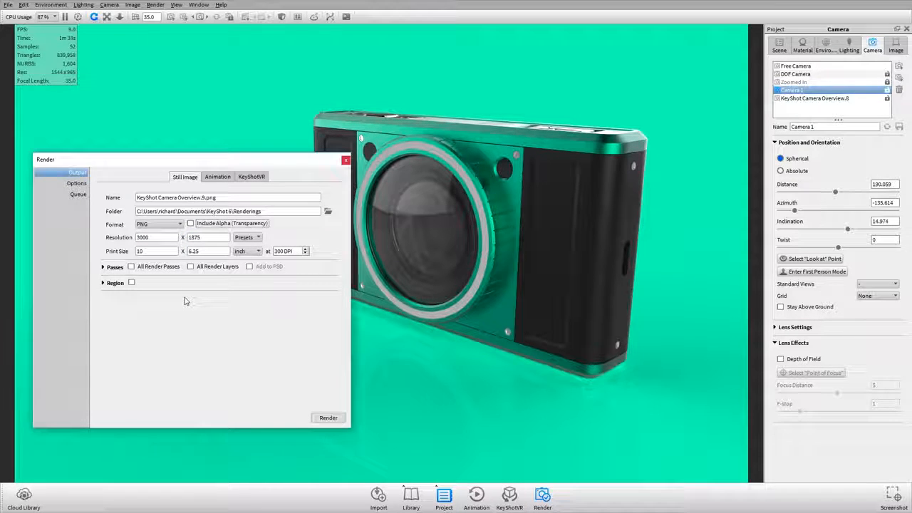
Step: Check the render options and start rendering the still image
{"action": "left_click", "coordinate": [76, 183]}
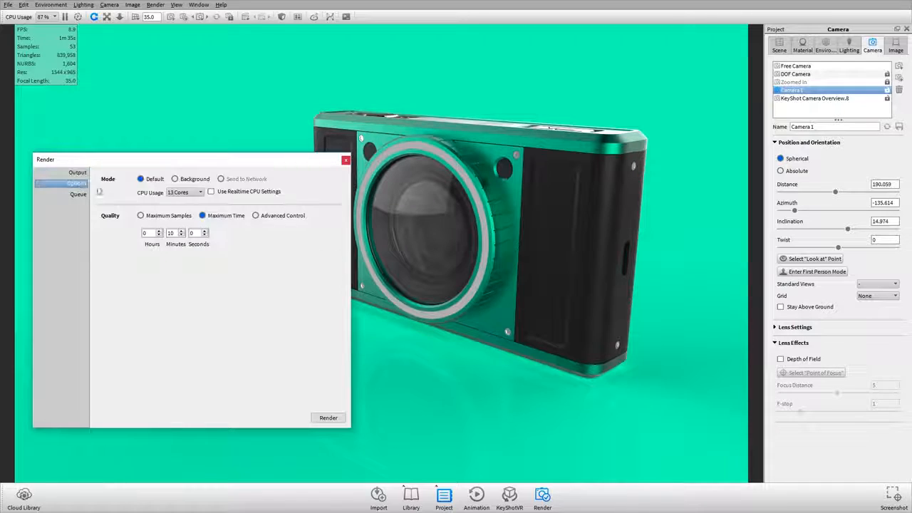
{"action": "left_click", "coordinate": [328, 417]}
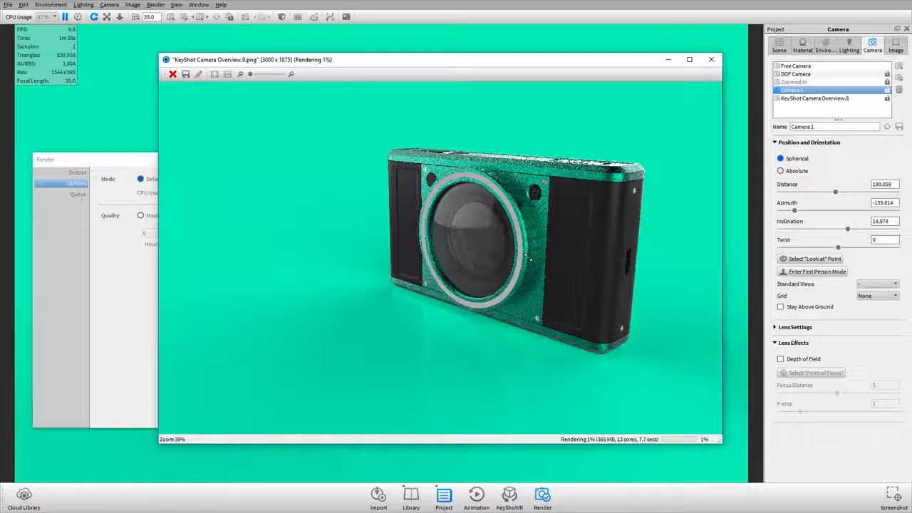
Step: Examine the in-progress PNG render of the camera at different zoom levels and positions
{"action": "left_click", "coordinate": [599, 237]}
{"action": "left_click_drag", "start_coordinate": [618, 206], "coordinate": [356, 291]}
{"action": "scroll", "coordinate": [365, 314], "scroll_direction": "down", "scroll_amount": 5}
{"action": "left_click_drag", "start_coordinate": [441, 295], "coordinate": [461, 271]}
{"action": "scroll", "coordinate": [539, 257], "scroll_direction": "up", "scroll_amount": 5}
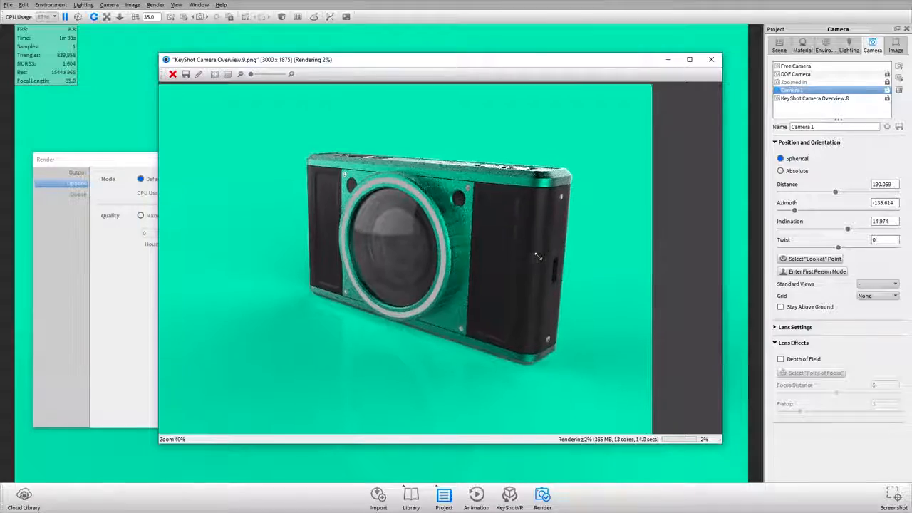
{"action": "scroll", "coordinate": [430, 297], "scroll_direction": "down", "scroll_amount": 1}
{"action": "scroll", "coordinate": [460, 301], "scroll_direction": "down", "scroll_amount": 2}
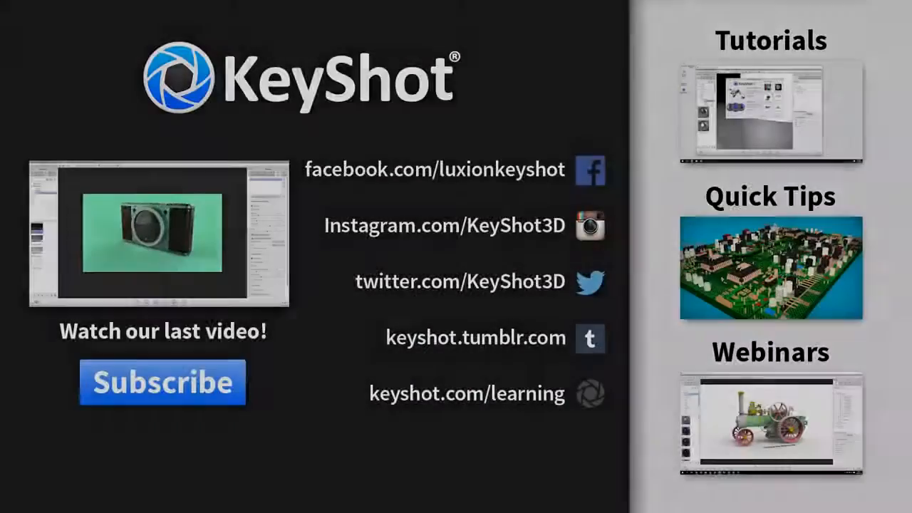